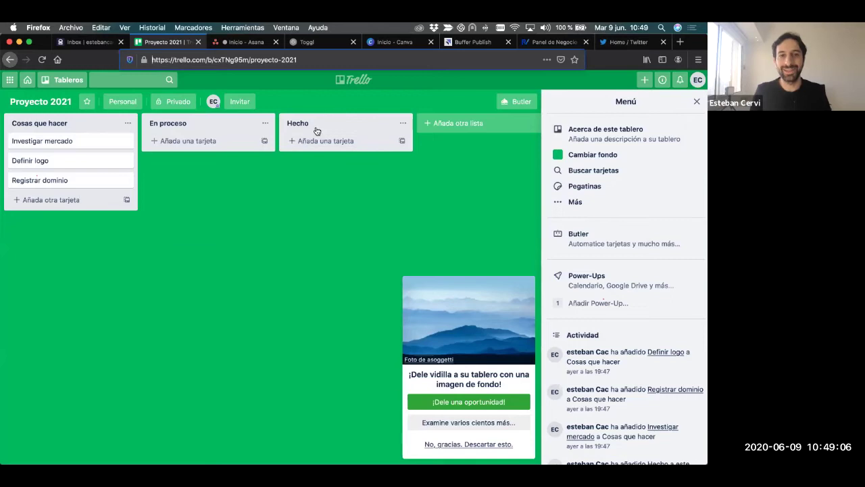
# - Add a card titled "Buscar presupuestos para nuevo producto X" to the "Cosas que hacer" list
pyautogui.click(66, 196)
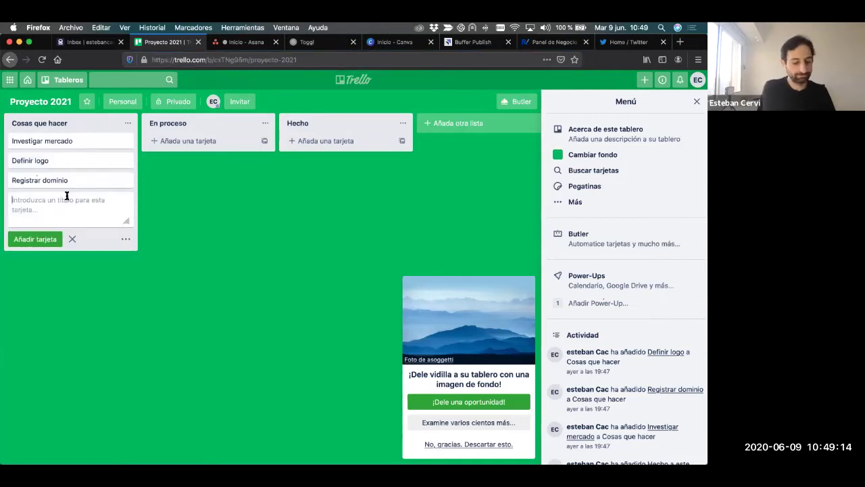
pyautogui.write('C')
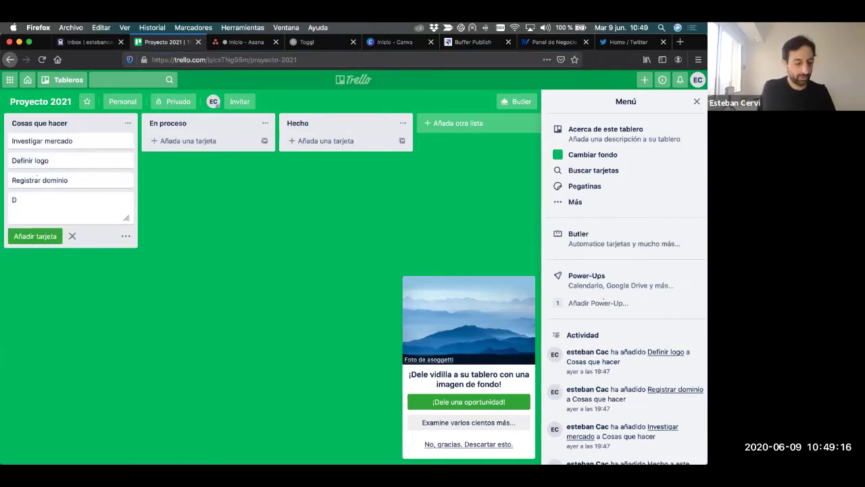
pyautogui.press('BackSpace')
pyautogui.write('Buscar pres')
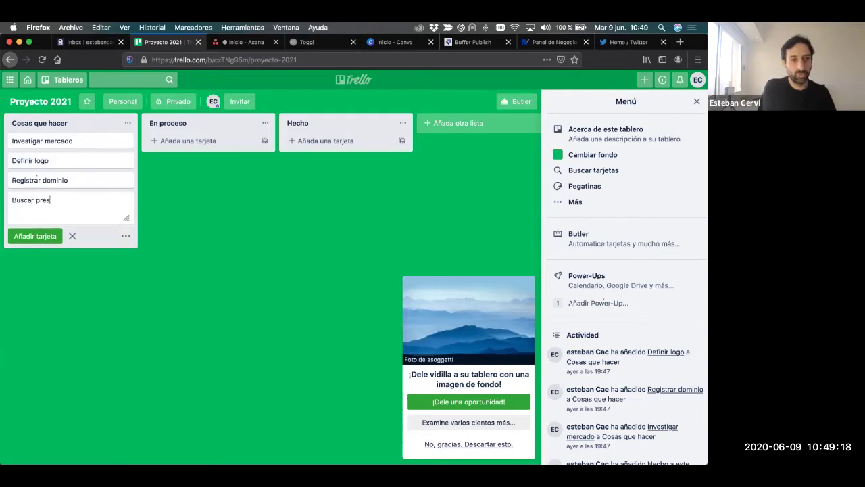
pyautogui.write('upuesto')
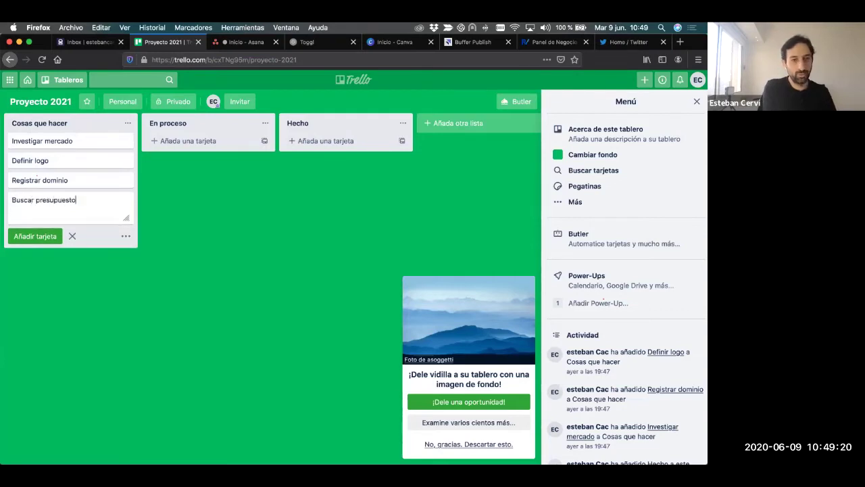
pyautogui.write('s para nuevo producto')
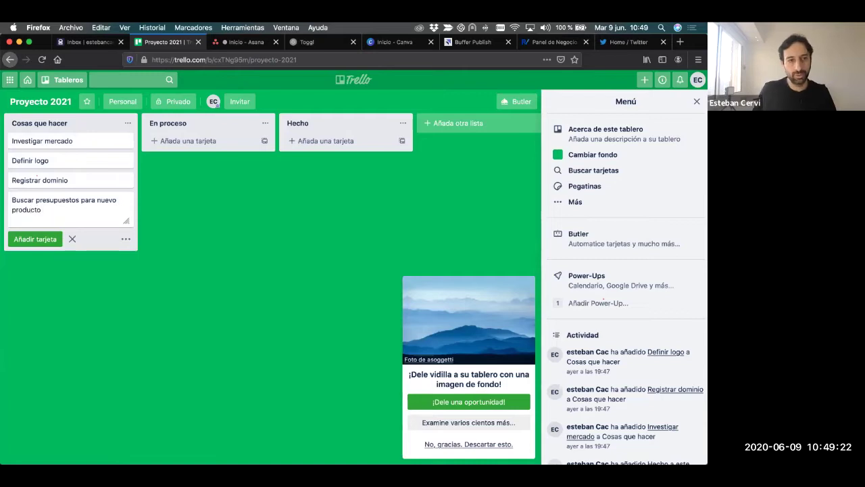
pyautogui.write(' X')
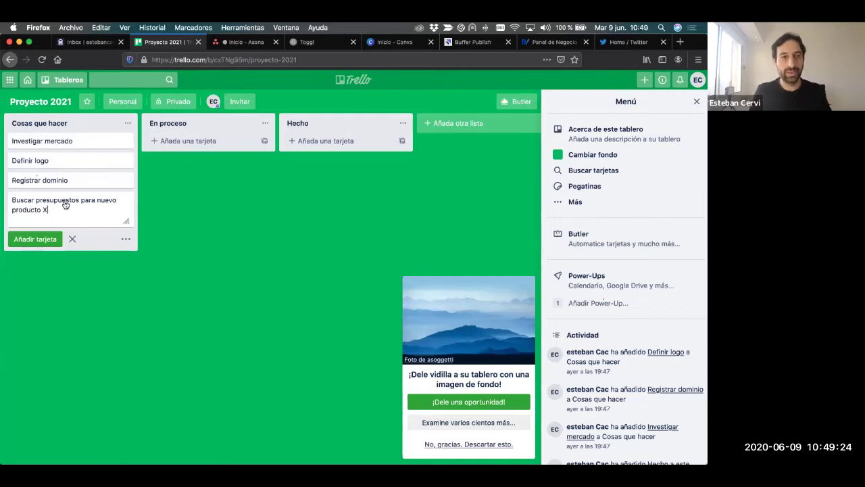
pyautogui.press('Return')
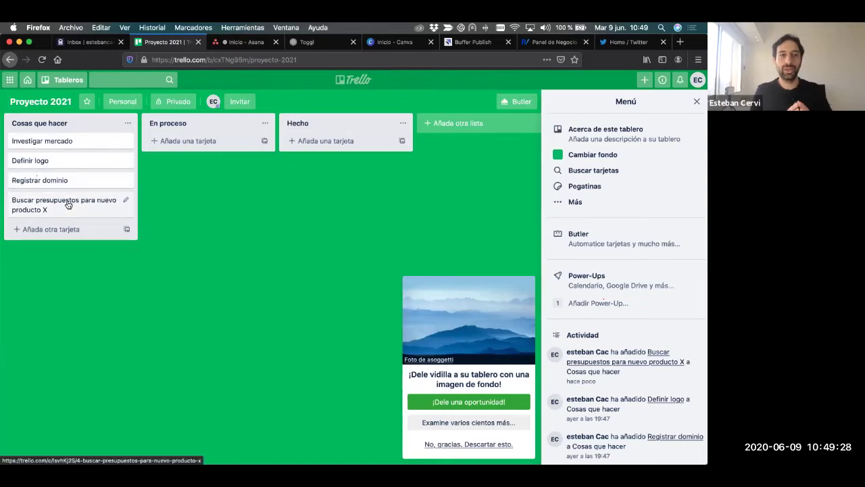
# - Examine the description, comment and due date options of the "Buscar presupuestos para nuevo producto X" card, leaving them unset, and close the card
pyautogui.click(68, 205)
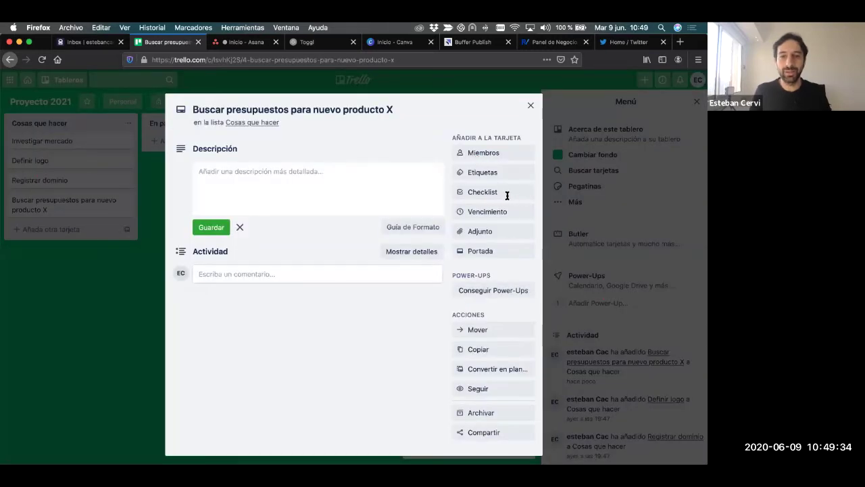
pyautogui.press('m')
pyautogui.click(591, 175)
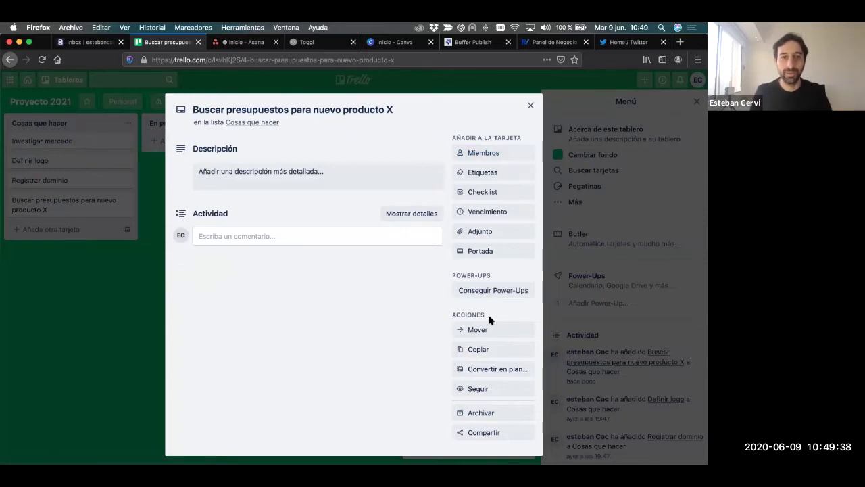
pyautogui.click(243, 238)
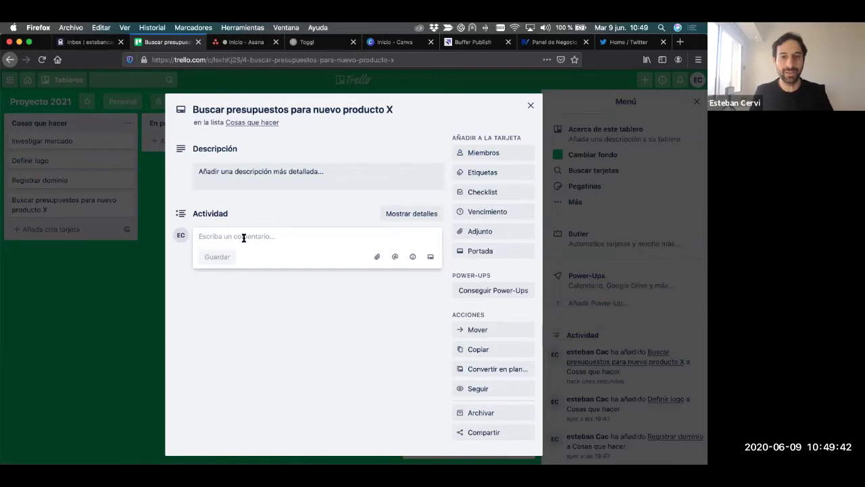
pyautogui.click(515, 215)
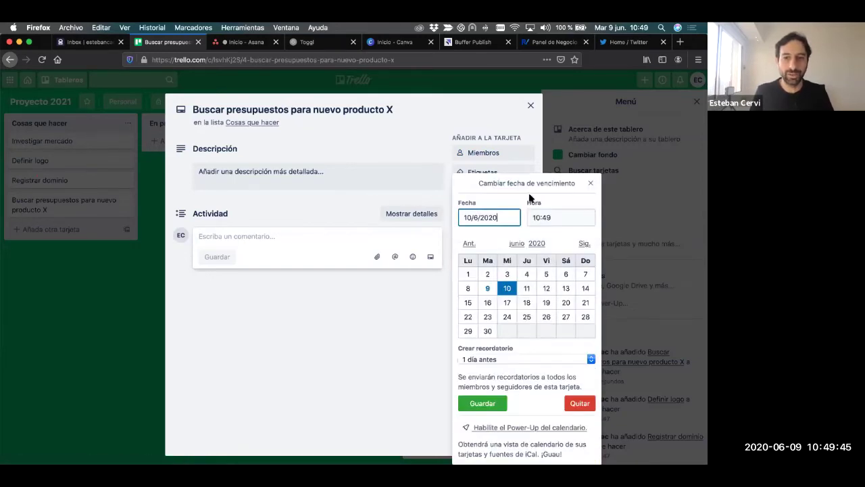
pyautogui.click(465, 114)
pyautogui.click(428, 130)
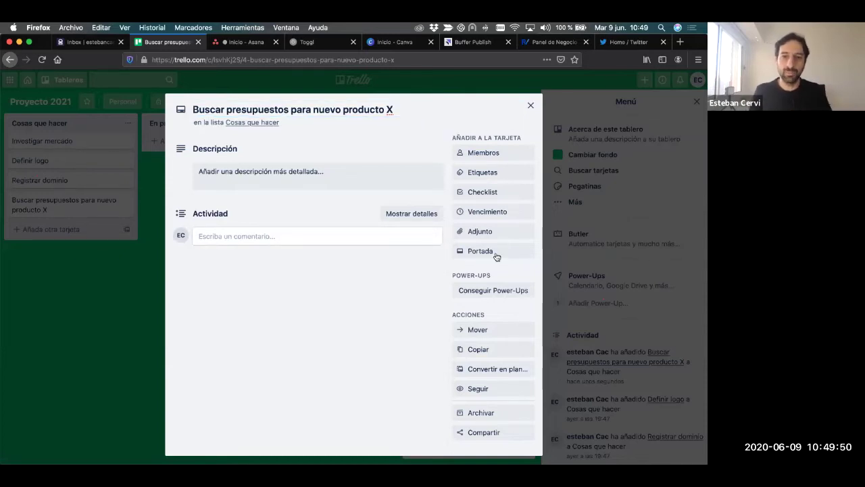
pyautogui.click(531, 107)
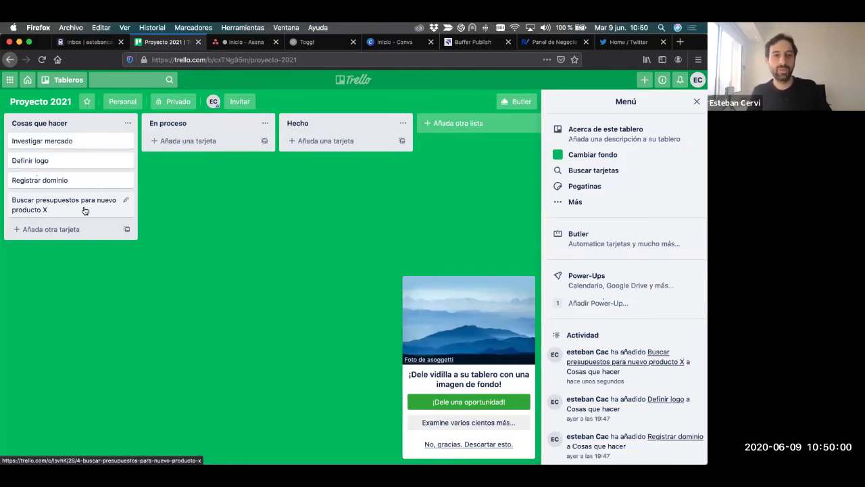
# - Move the "Buscar presupuestos para nuevo producto X" card to "En proceso" and on to "Hecho"
pyautogui.moveTo(83, 210); pyautogui.dragTo(214, 172)
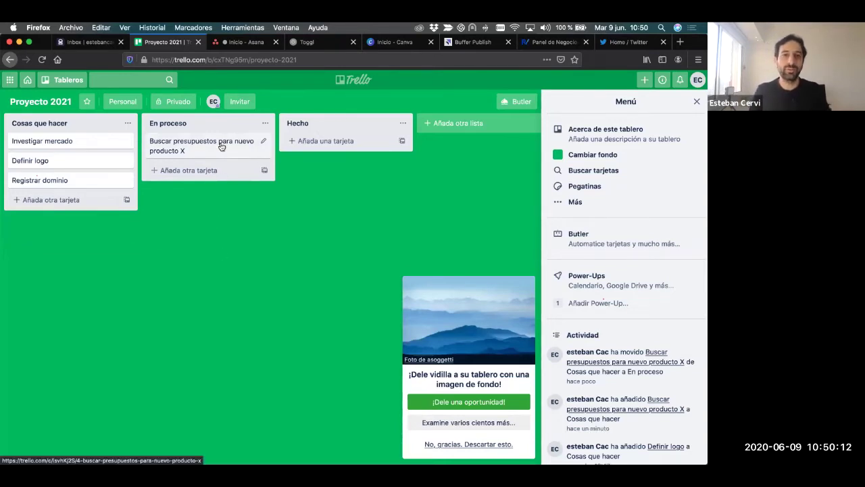
pyautogui.moveTo(220, 146); pyautogui.dragTo(360, 148)
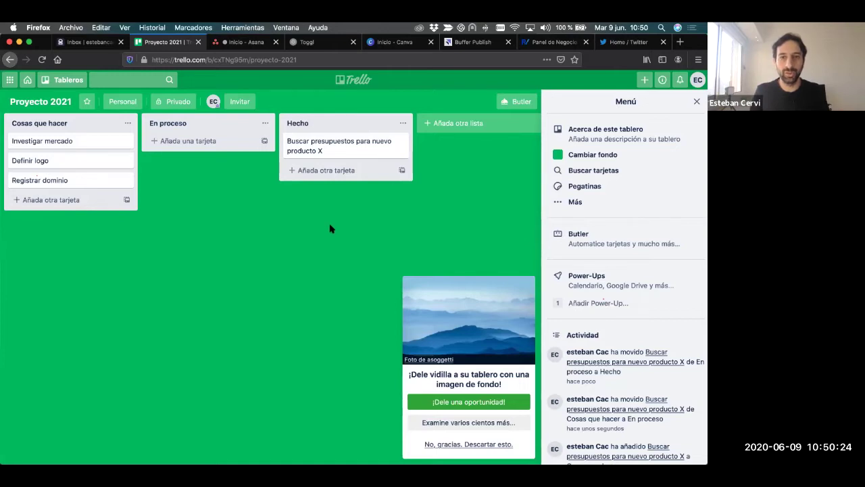
# - Add a list named "Ideas descartadas" to the board and move the "Definir logo" card into it
pyautogui.click(463, 123)
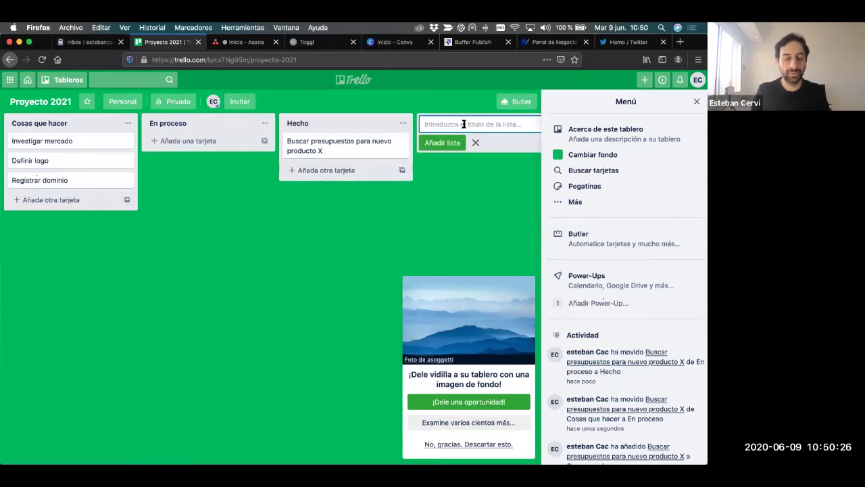
pyautogui.write('I')
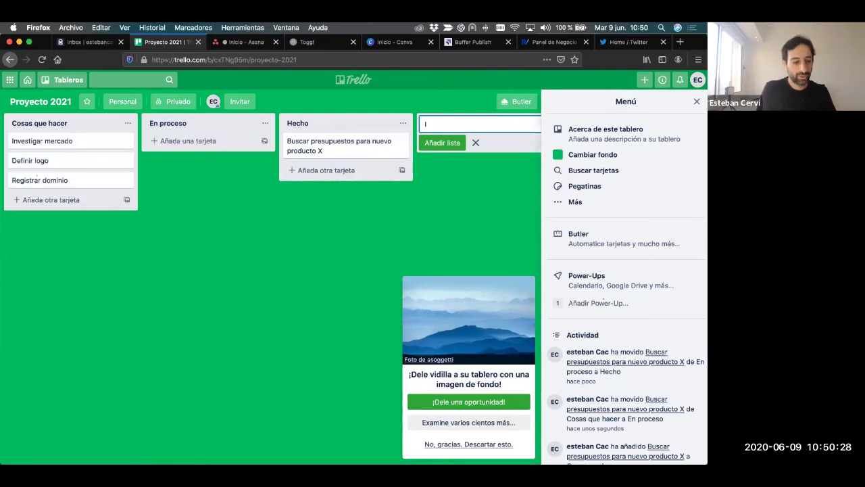
pyautogui.write('deas descartadas')
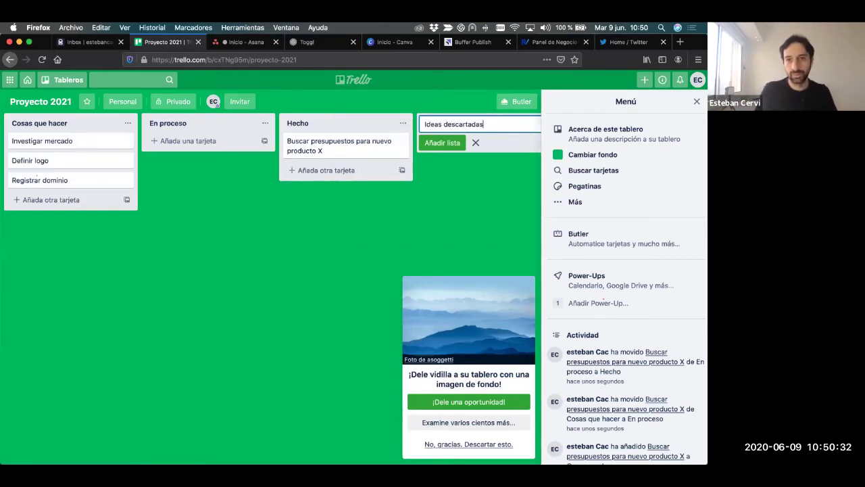
pyautogui.click(445, 143)
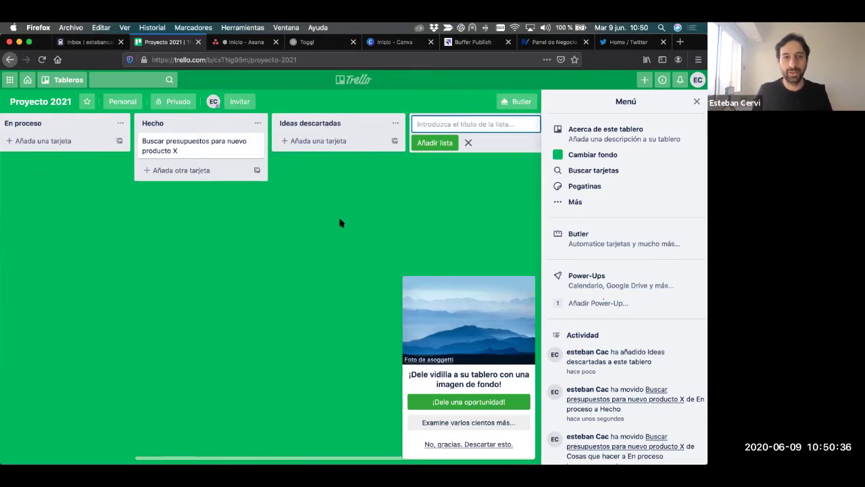
pyautogui.hscroll(-4, 340, 223)
pyautogui.moveTo(81, 160); pyautogui.dragTo(452, 146)
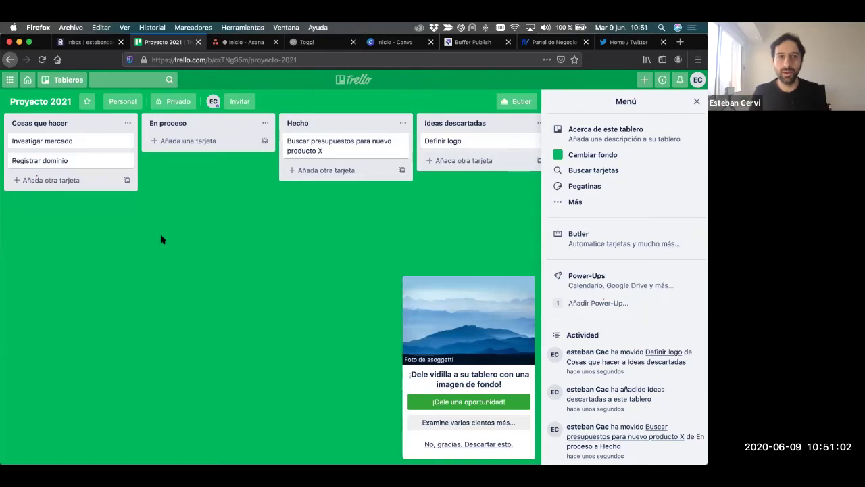
# - Switch to the PDF presentation in Preview and select the word "Asana" on the project management tools slide
pyautogui.hotkey('ctrl', 'alt', 'BackSpace')
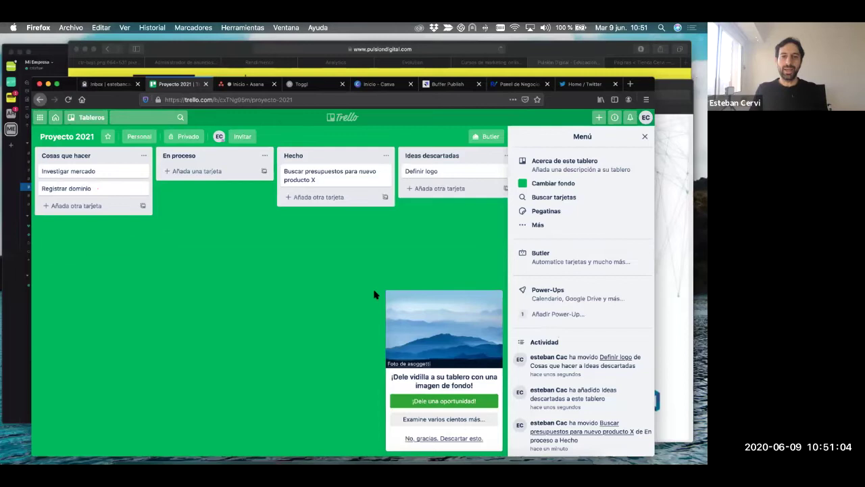
pyautogui.press('super+Tab')
pyautogui.moveTo(324, 252); pyautogui.dragTo(377, 254)
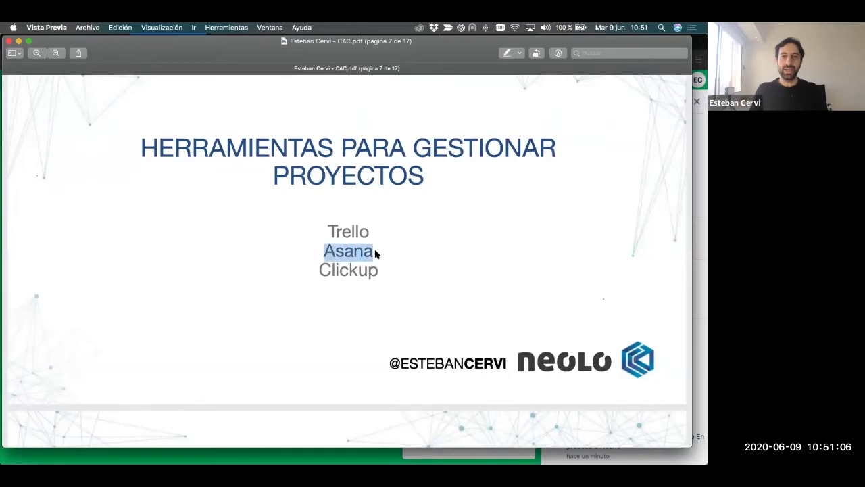
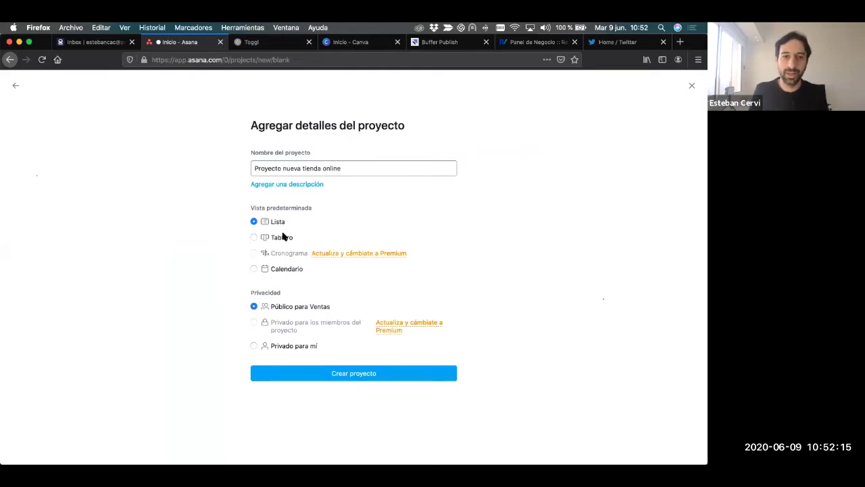
# - Set the default view of "Proyecto nueva tienda online" to Tablero and create the project
pyautogui.click(283, 236)
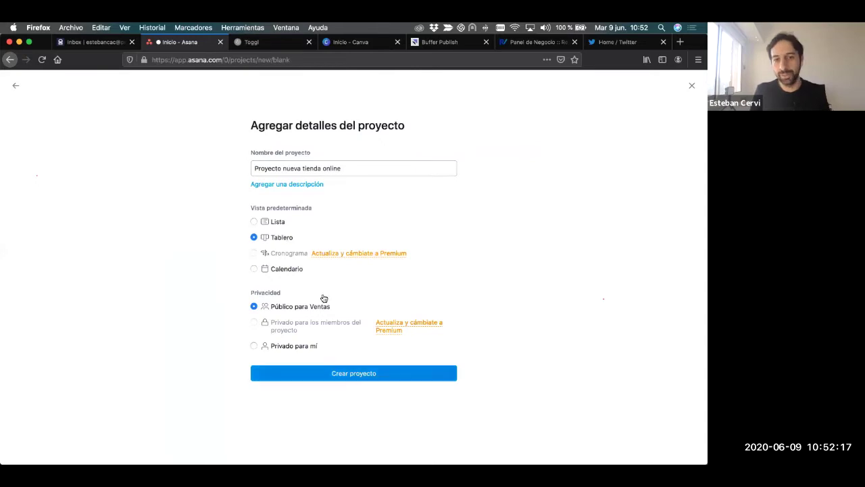
pyautogui.click(354, 378)
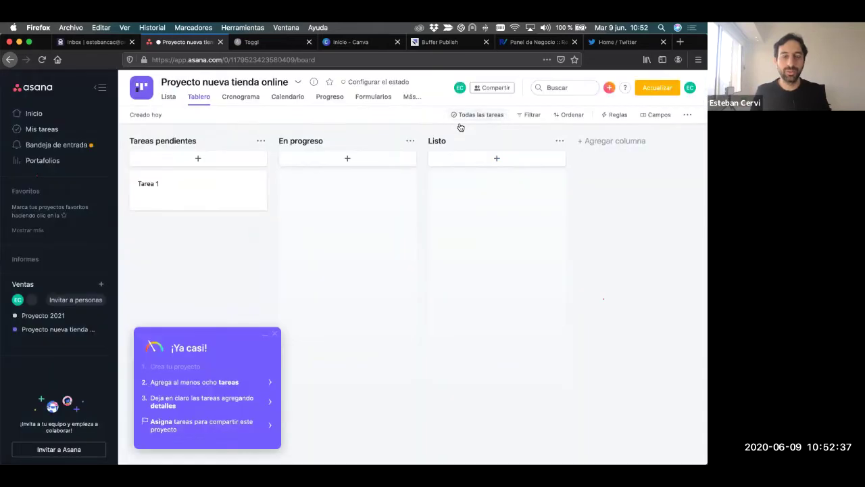
# - Examine the project's Cronograma, Calendario, Progreso and Lista views, and return to the Tablero view
pyautogui.click(224, 107)
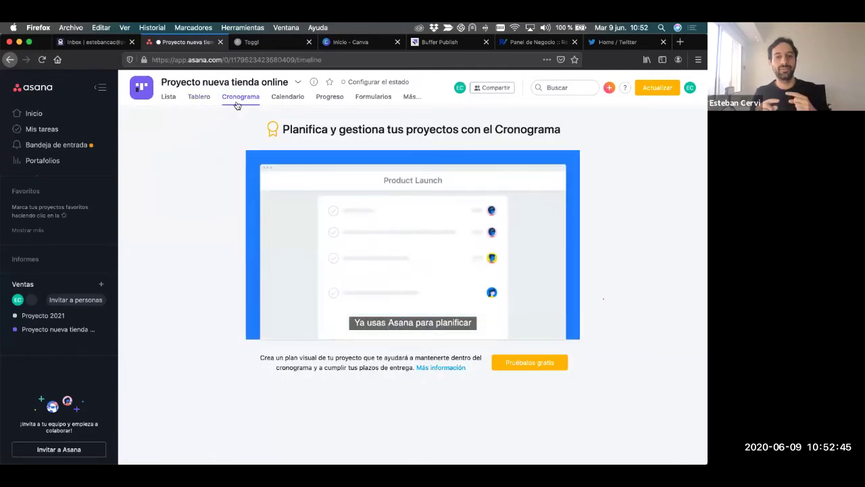
pyautogui.click(279, 99)
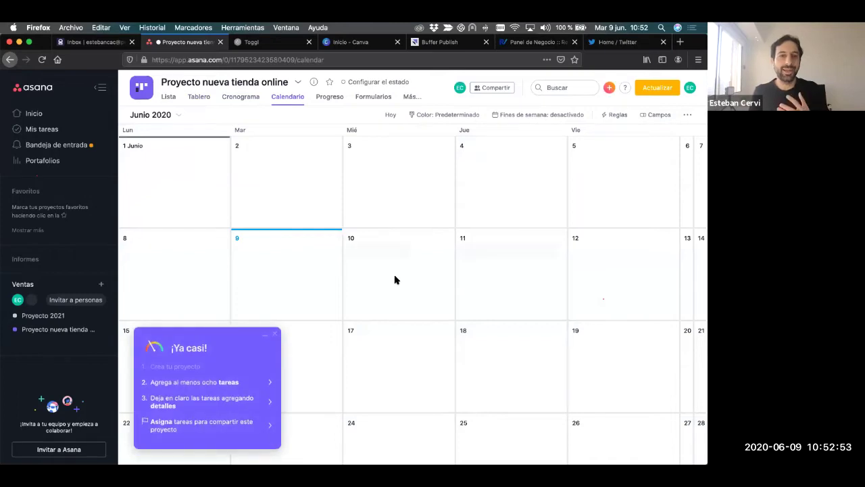
pyautogui.click(330, 102)
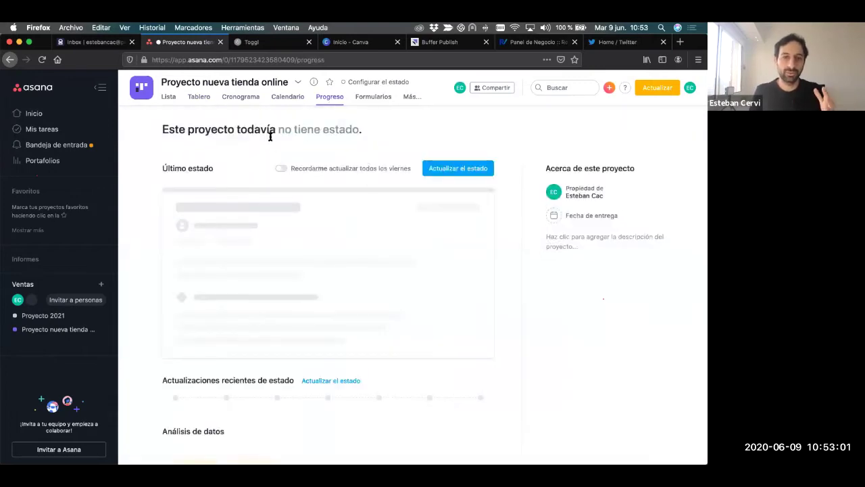
pyautogui.click(171, 98)
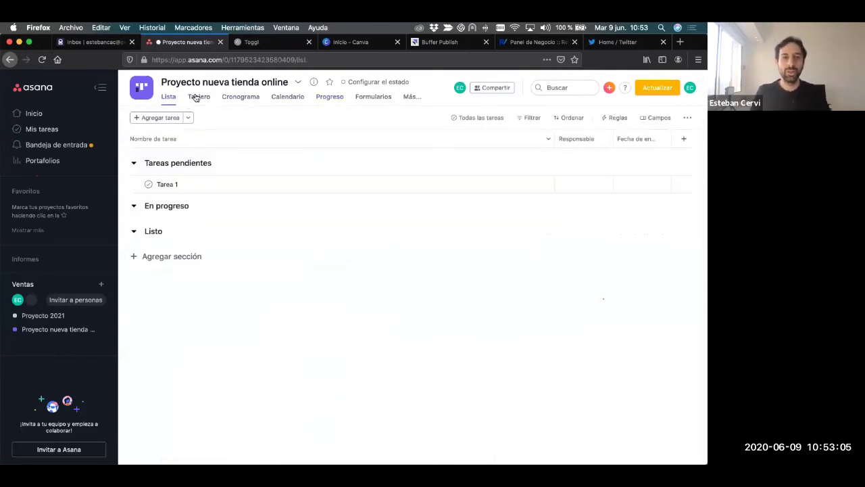
pyautogui.click(198, 97)
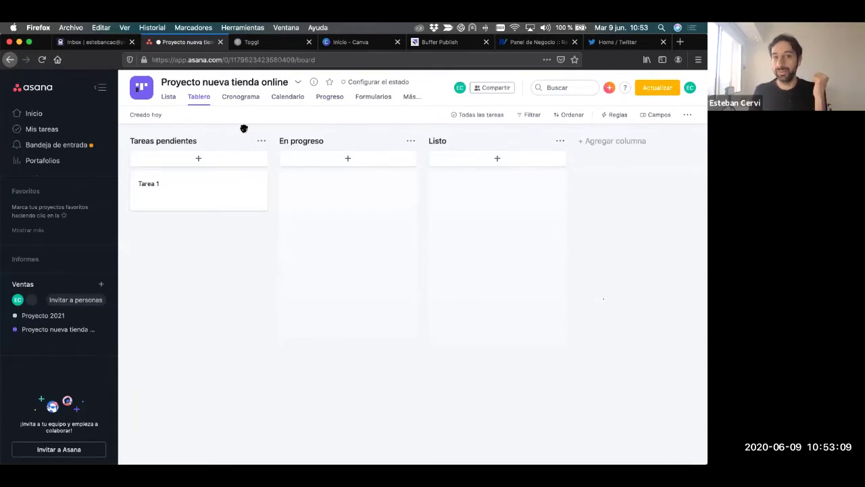
# - Add a task named "Definir marca de nuevo producto" to the "Tareas pendientes" column and open its details
pyautogui.click(220, 158)
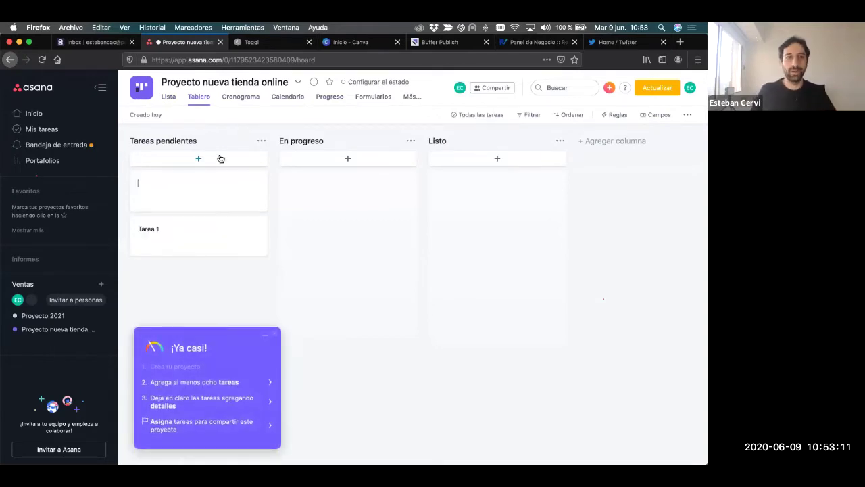
pyautogui.write('Definir mar')
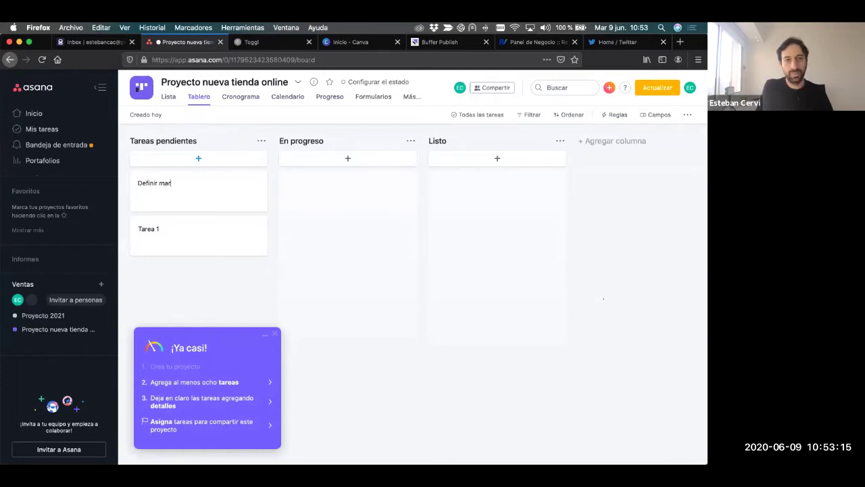
pyautogui.write('ca de nuevo producto')
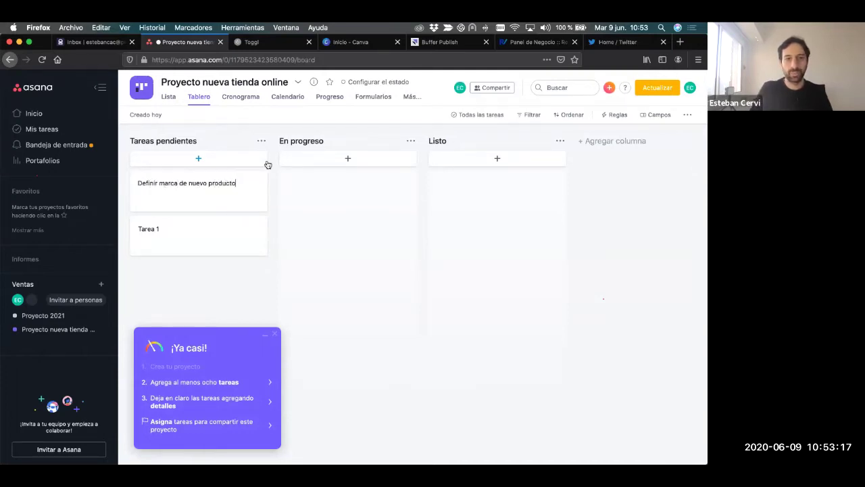
pyautogui.press('Escape')
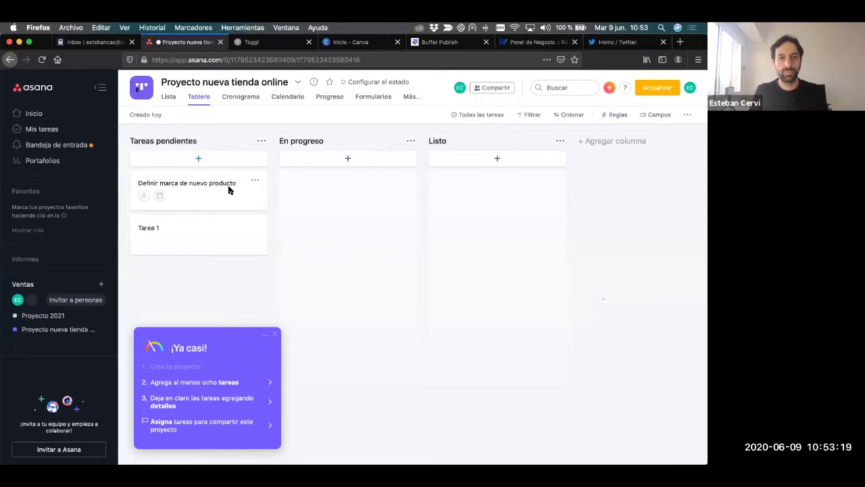
pyautogui.click(232, 183)
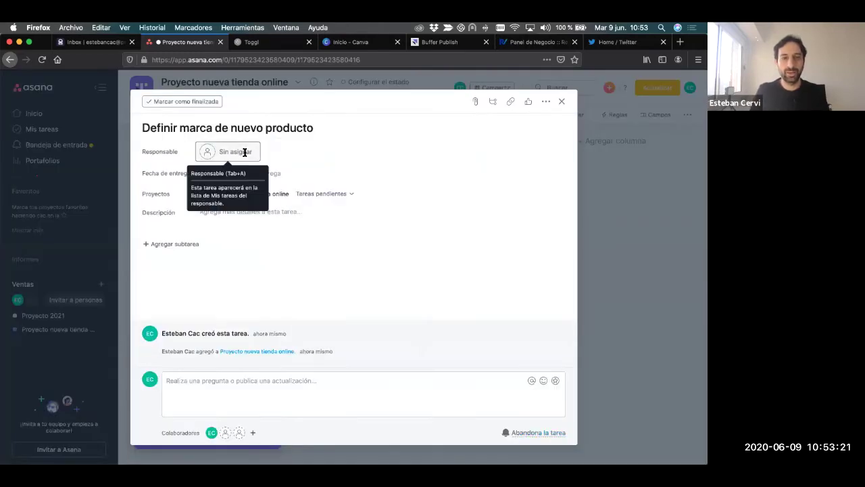
# - Examine the Responsable, Proyectos and Descripción fields and the link option in the details of the task "Definir marca de nuevo producto"
pyautogui.click(244, 152)
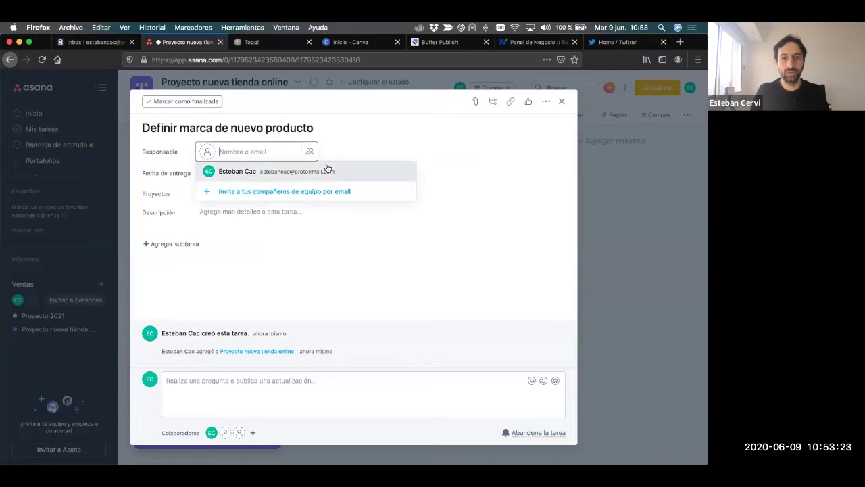
pyautogui.click(465, 197)
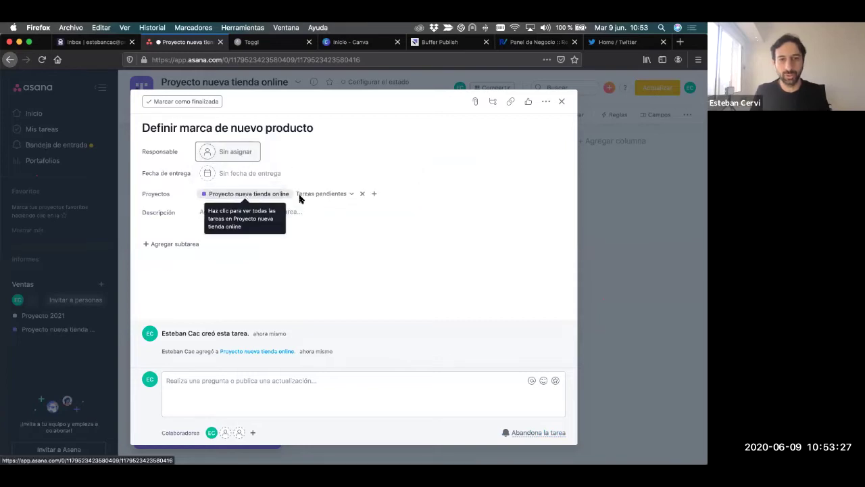
pyautogui.click(256, 215)
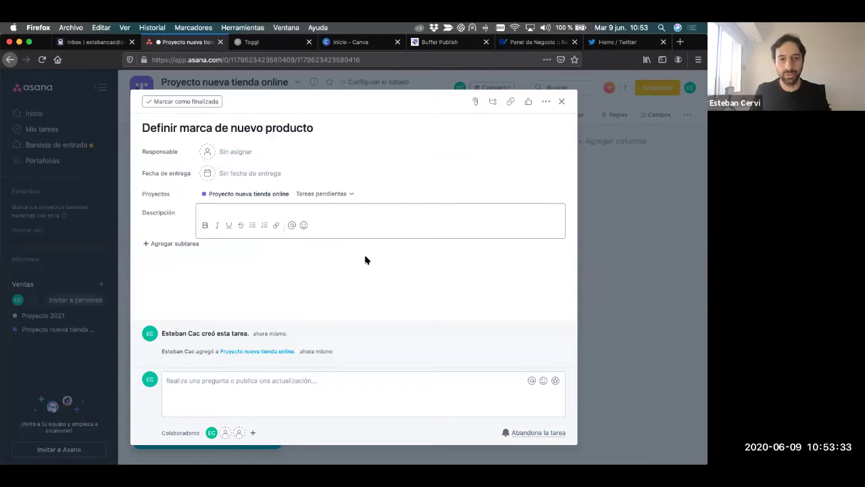
pyautogui.click(220, 254)
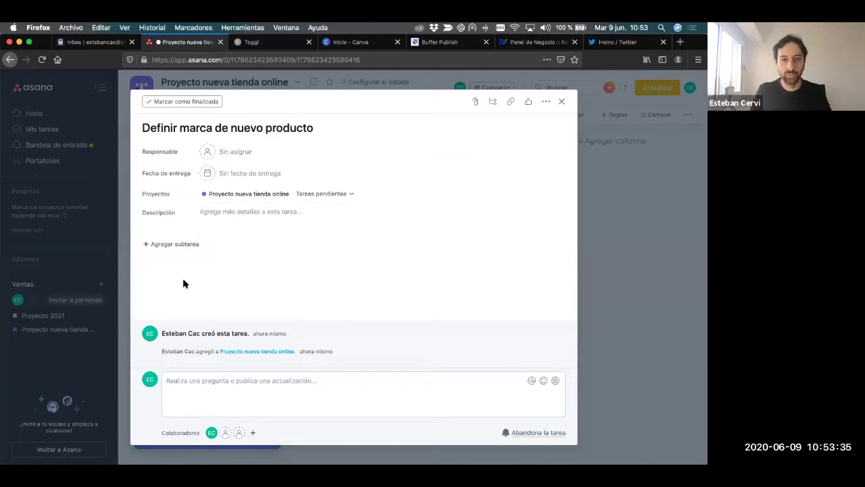
pyautogui.click(510, 101)
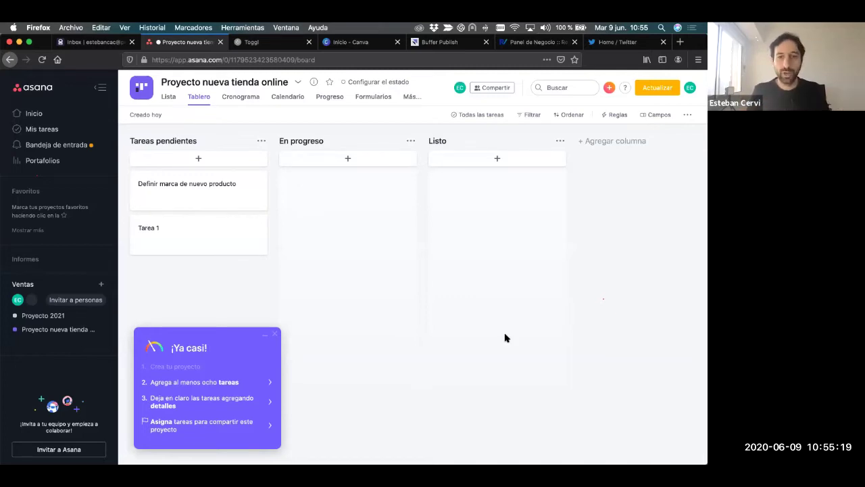
# - Switch to the PDF presentation in Preview, highlight the word "Clickup" on the project management tools slide, and clear the selection
pyautogui.hotkey('ctrl', 'Up')
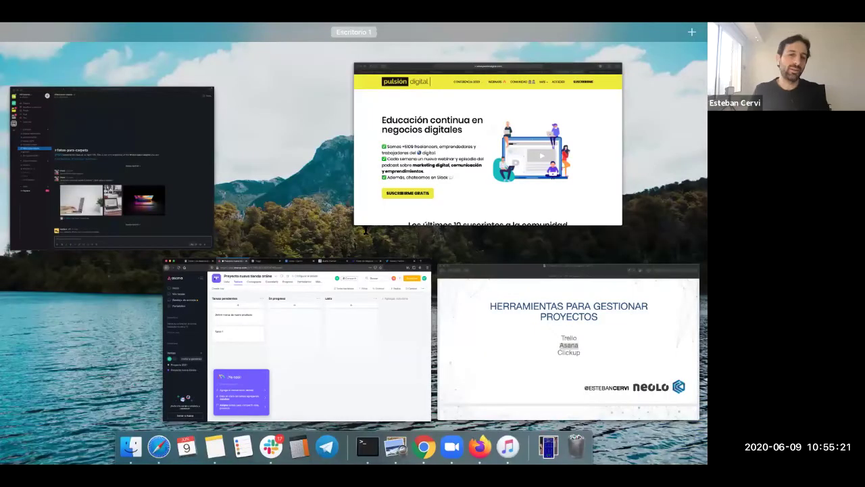
pyautogui.click(365, 230)
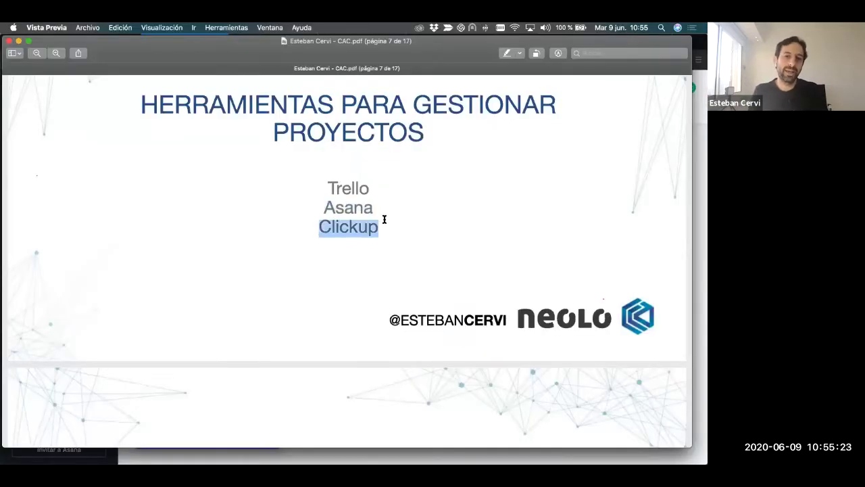
pyautogui.click(384, 219)
pyautogui.scroll(1, 384, 219)
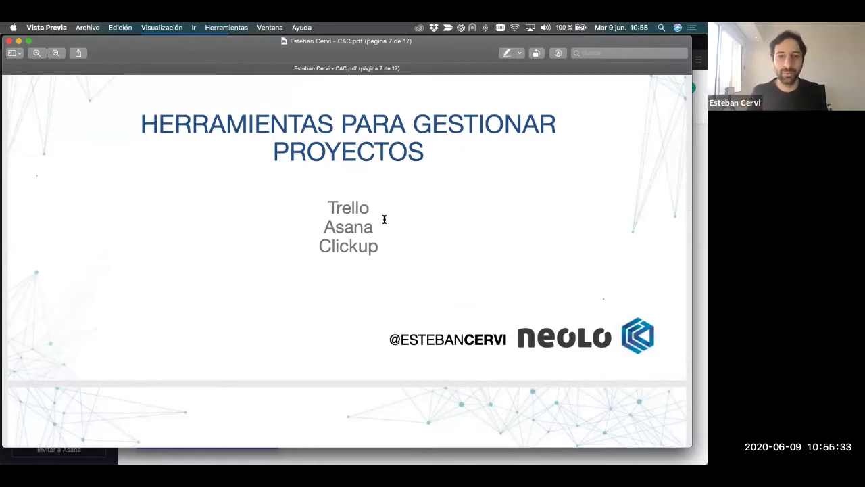
pyautogui.scroll(-1, 384, 219)
pyautogui.scroll(2, 383, 218)
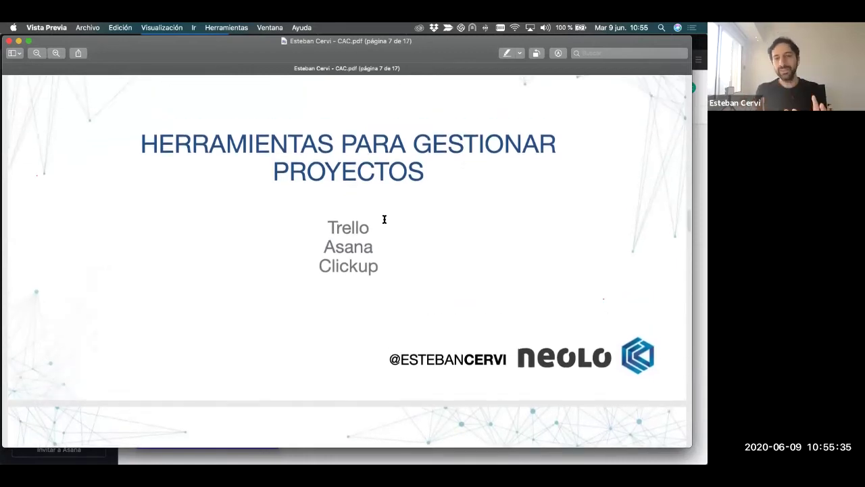
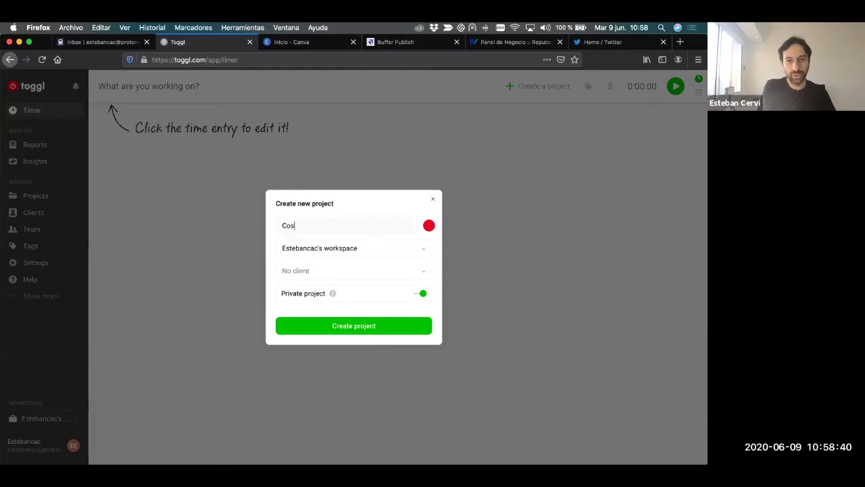
# - Name the new Toggl project "Consultoría 1" and create it as a private project without a client
pyautogui.write('ia 1')
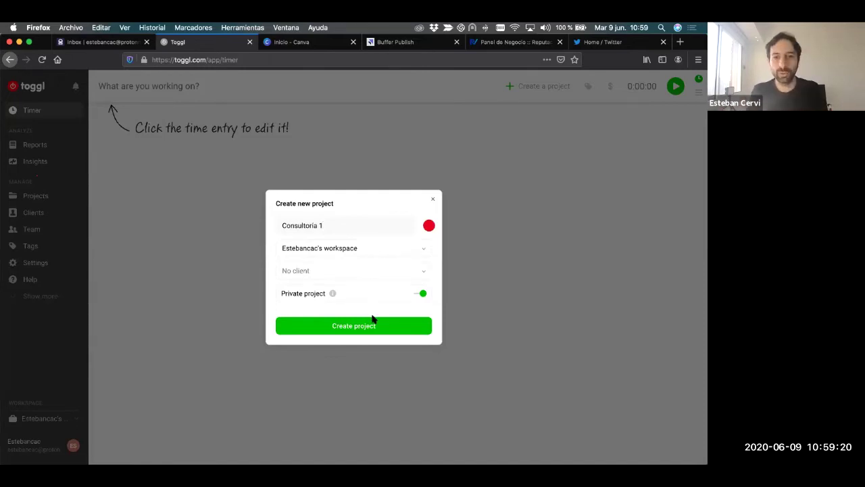
pyautogui.click(365, 325)
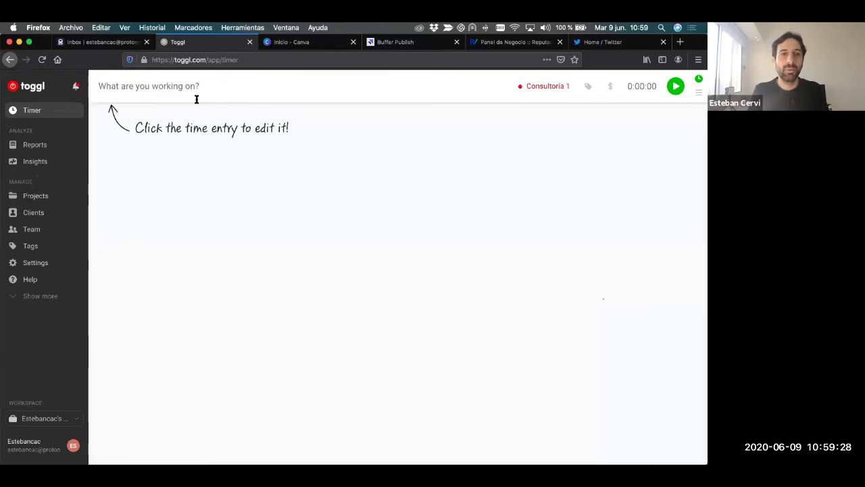
# - Record a time entry described as "Investigación de mercado" for the project "Consultoría 1" by starting and stopping the timer
pyautogui.click(196, 100)
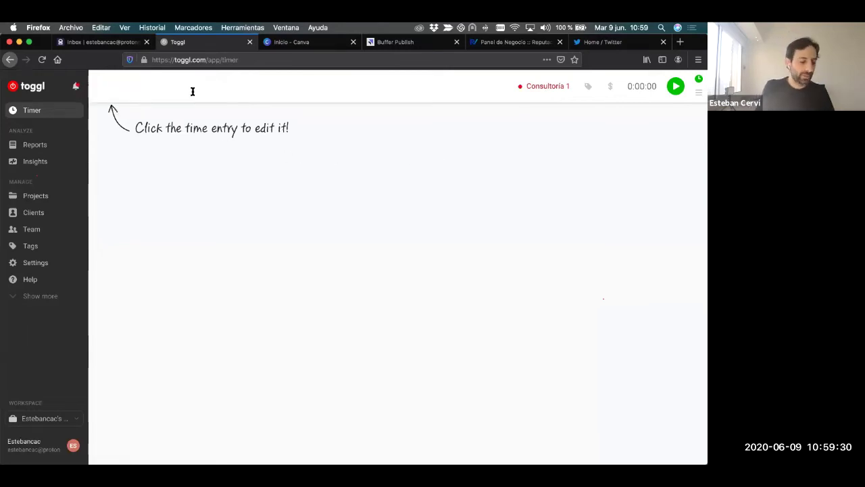
pyautogui.write('Investig')
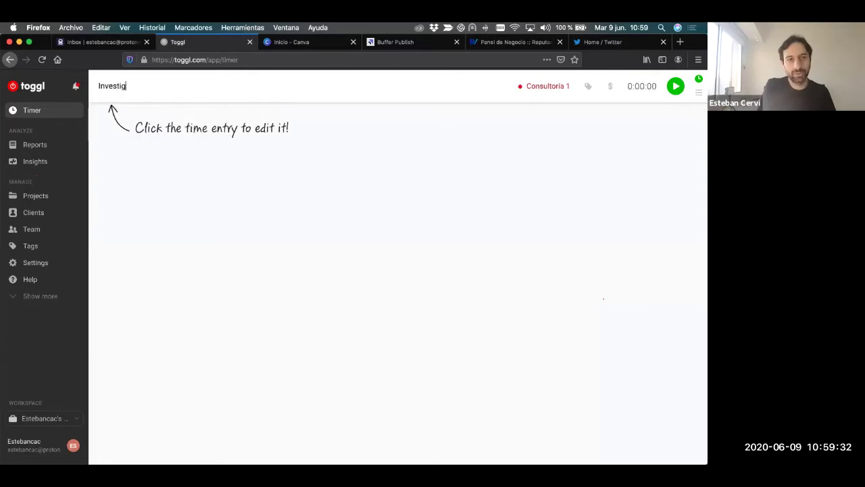
pyautogui.write('ación de mercado')
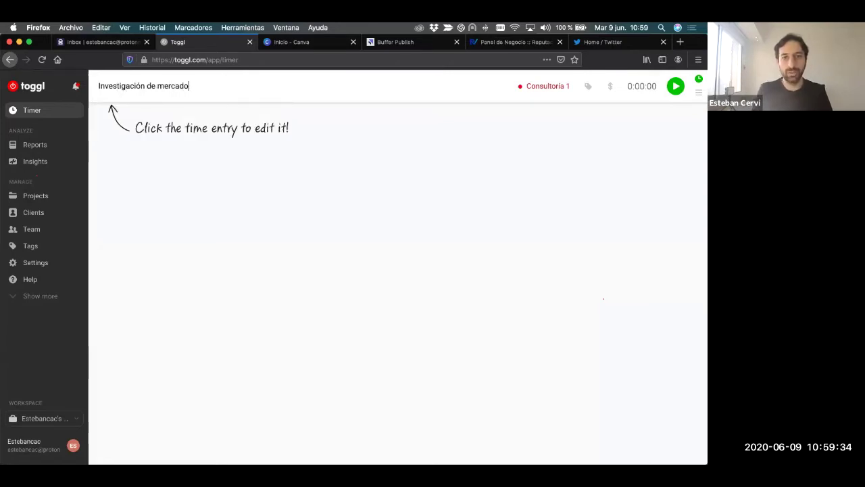
pyautogui.click(675, 88)
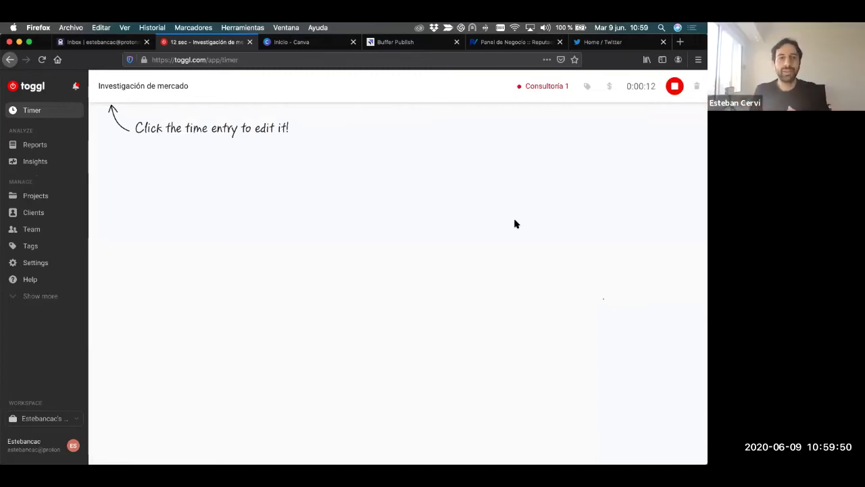
pyautogui.click(675, 85)
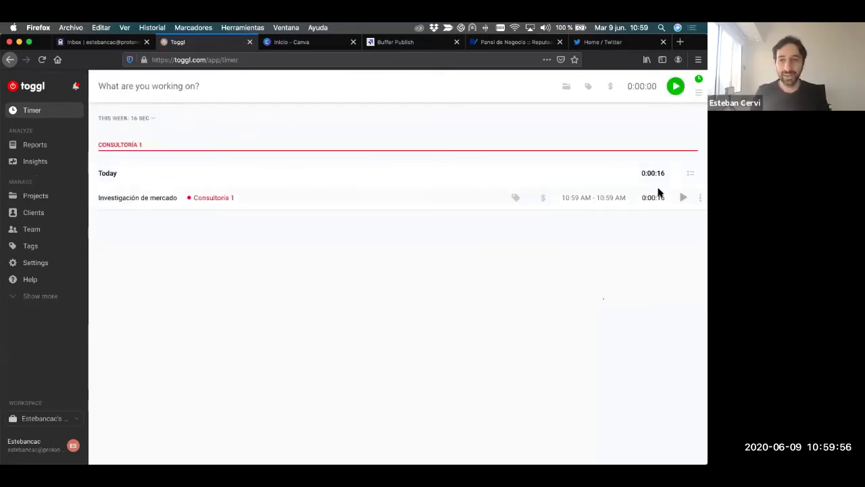
# - Try to mark the "Investigación de mercado" time entry as billable
pyautogui.click(542, 198)
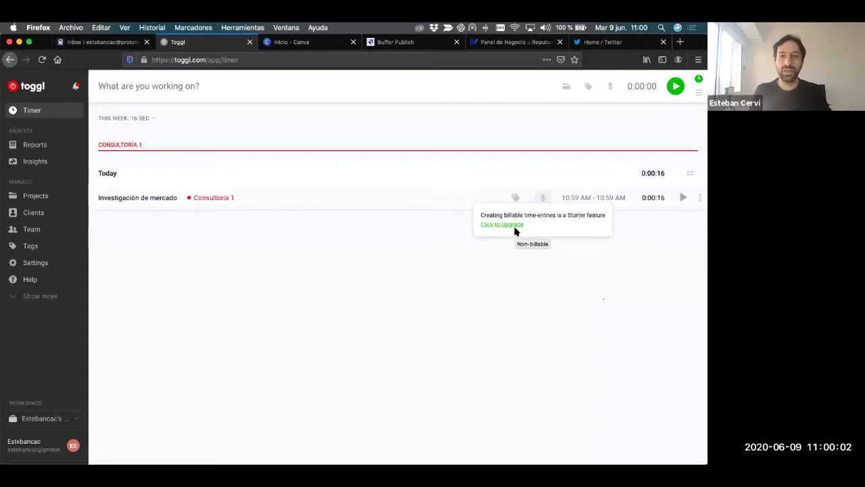
pyautogui.click(542, 200)
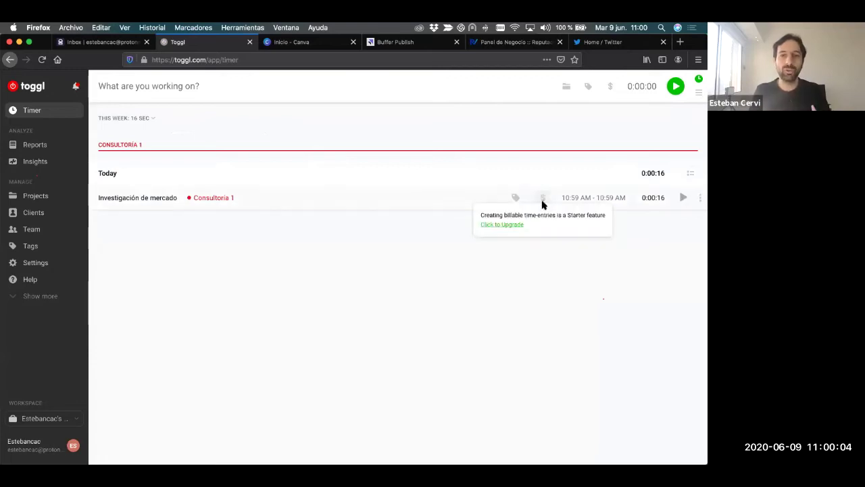
pyautogui.click(543, 201)
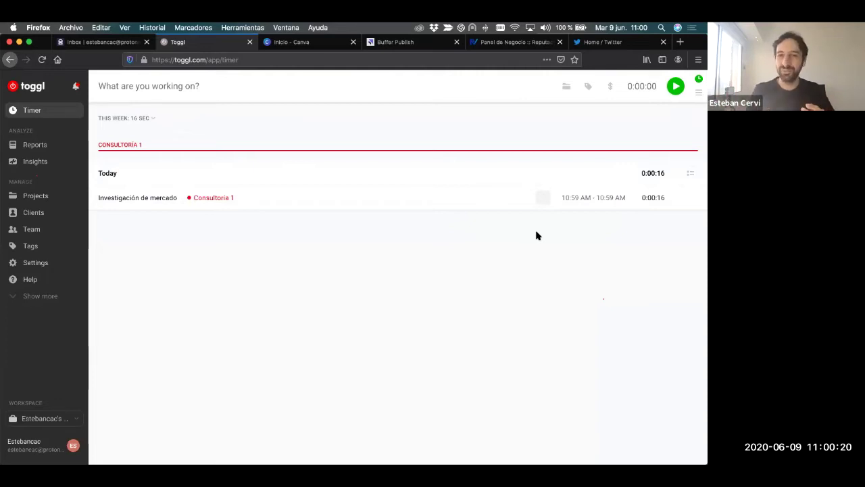
# - Create the tags "consultorias" and "junio" and apply both to the "Investigación de mercado" time entry
pyautogui.click(517, 198)
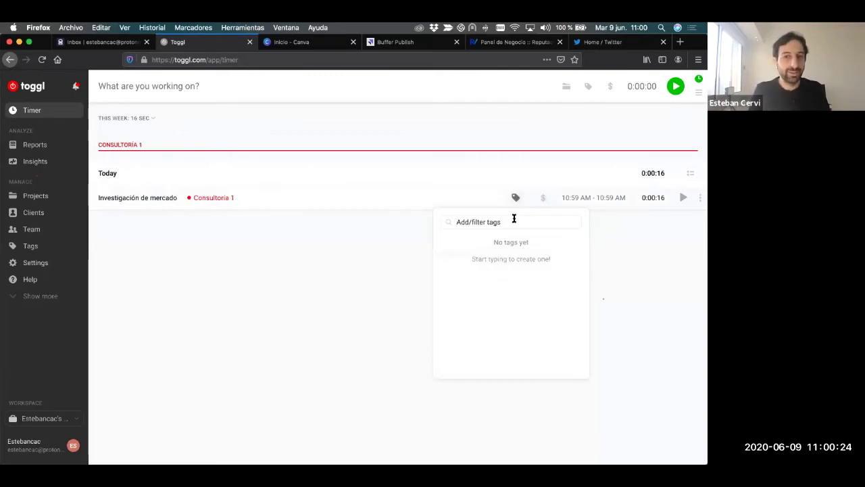
pyautogui.write('consultorias')
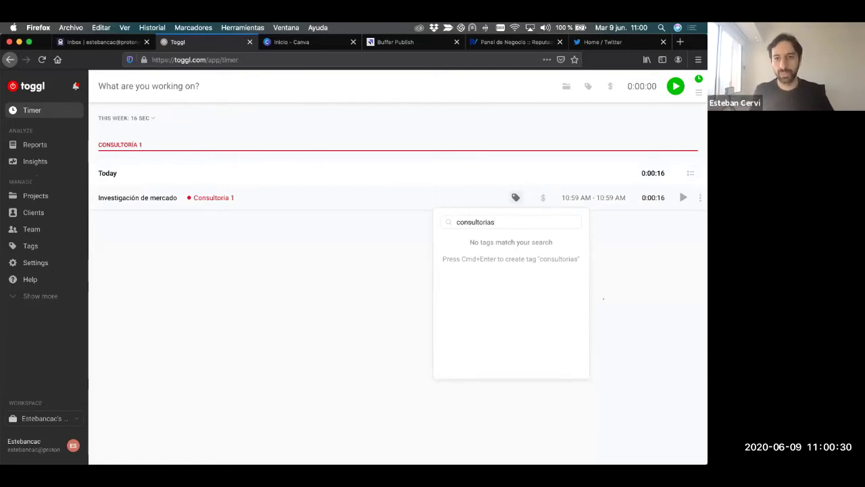
pyautogui.press('super+Return')
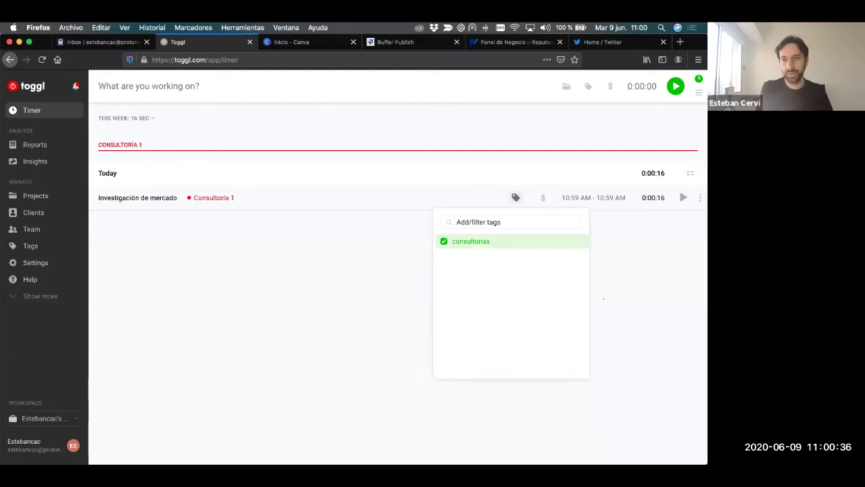
pyautogui.write('junio')
pyautogui.press('Return')
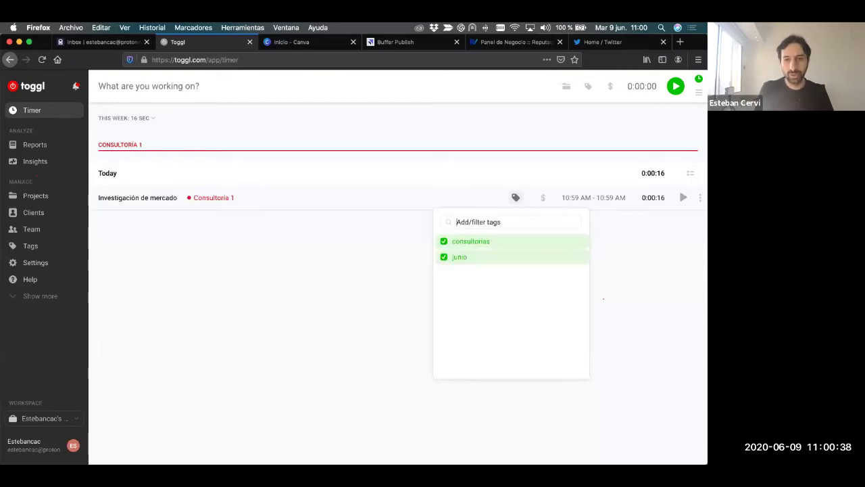
pyautogui.click(400, 267)
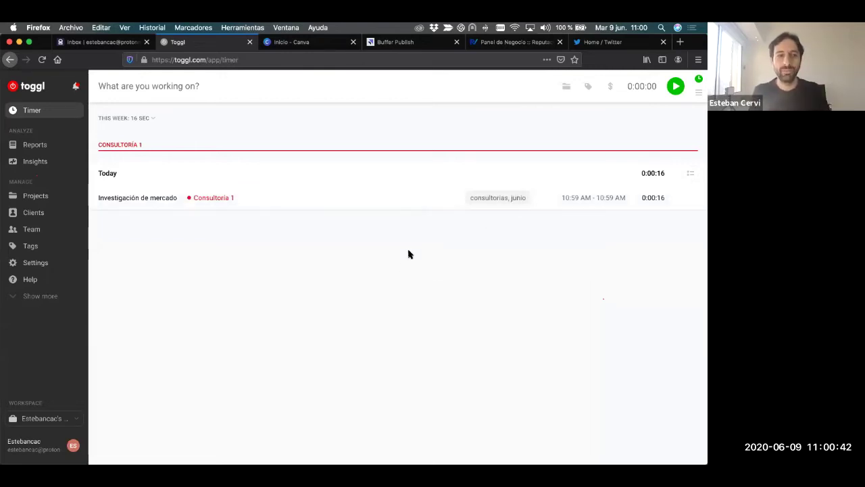
# - Review the workspace tags, then the projects list and the team and clocked hours of the project "Consultoría 1"
pyautogui.click(49, 248)
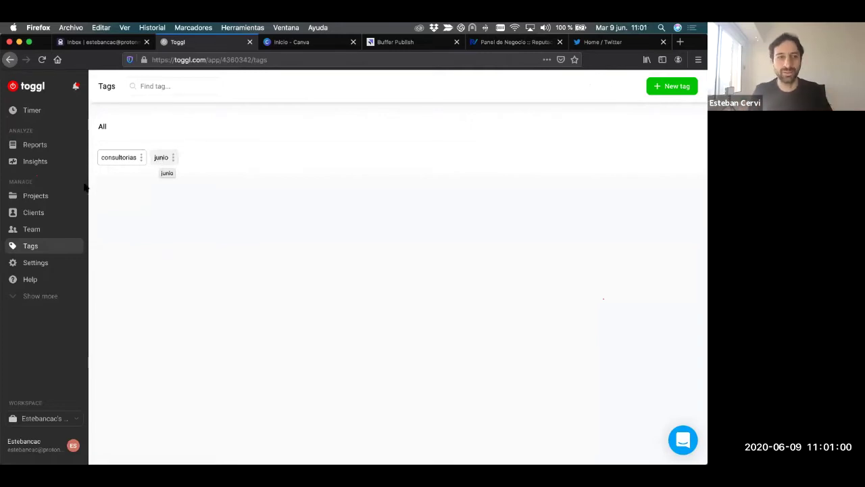
pyautogui.click(37, 196)
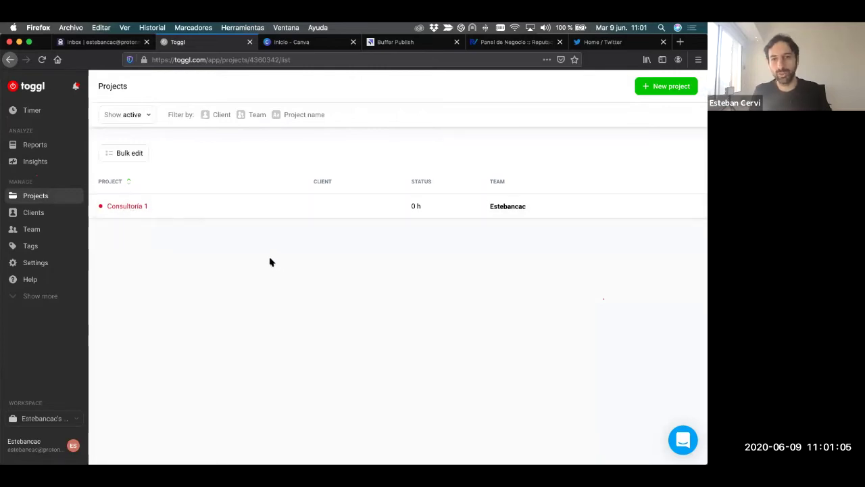
pyautogui.click(191, 208)
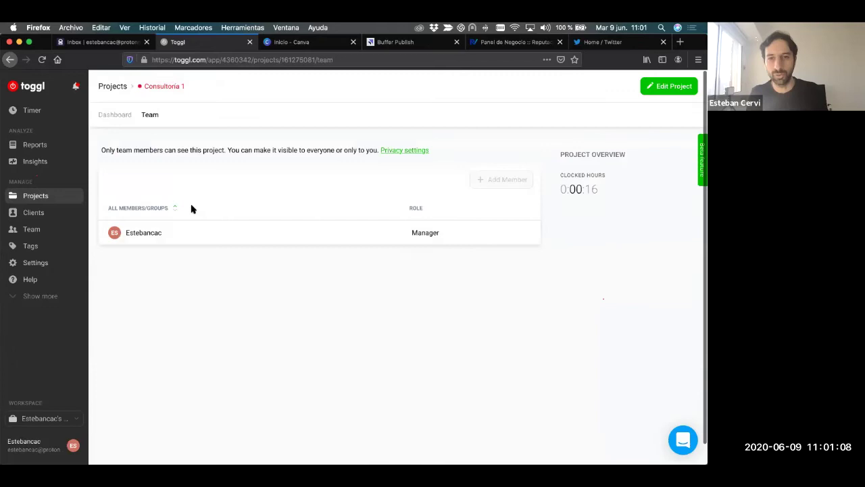
pyautogui.moveTo(559, 189); pyautogui.dragTo(585, 231)
pyautogui.click(584, 231)
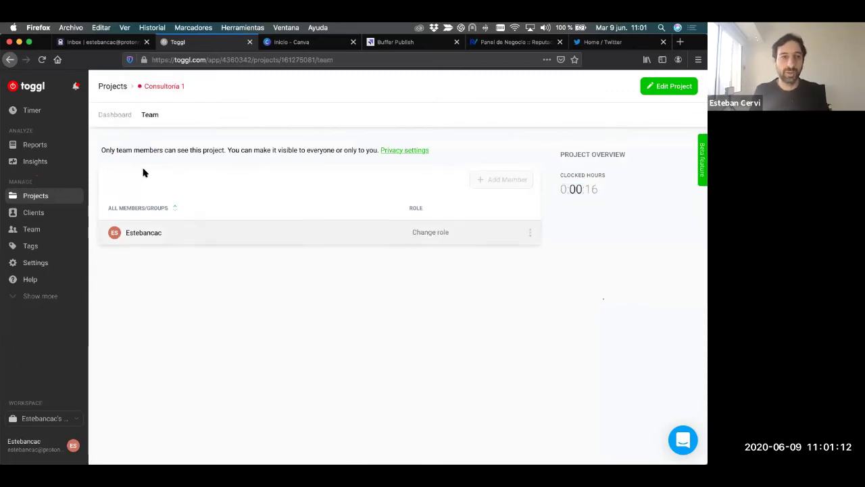
# - Examine this week's summary report, the Insights page and the workspace's team members
pyautogui.click(42, 146)
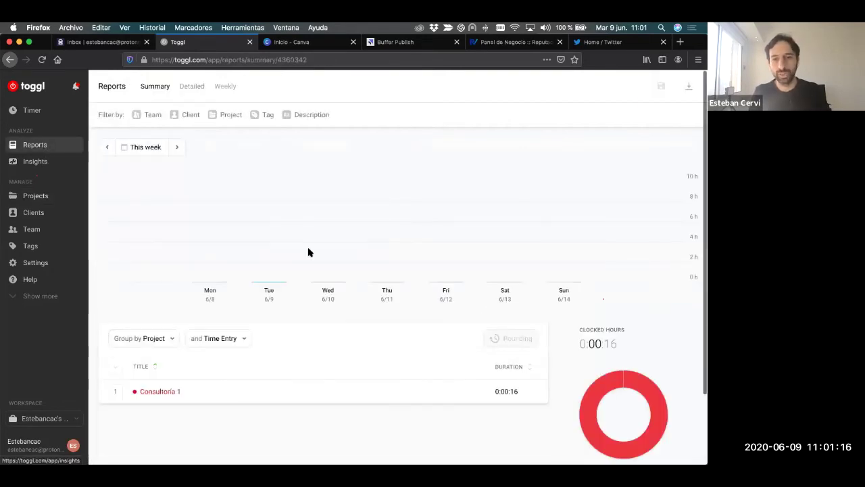
pyautogui.scroll(-1, 308, 252)
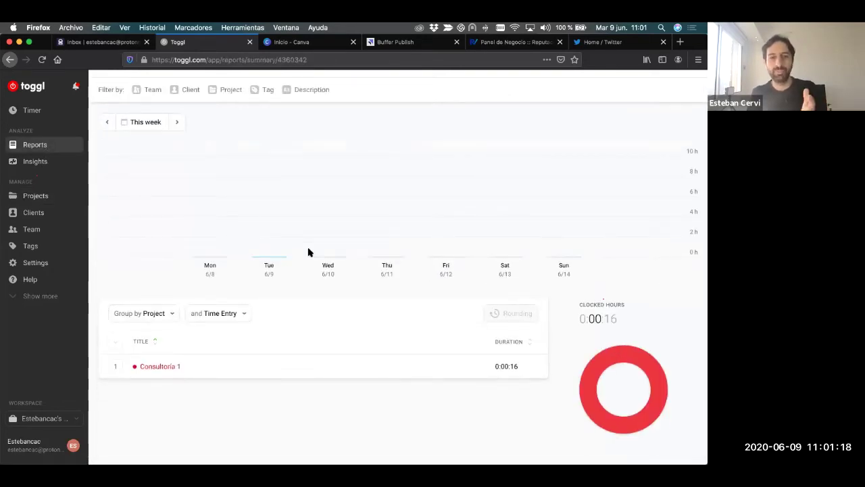
pyautogui.scroll(-1, 308, 252)
pyautogui.scroll(2, 308, 252)
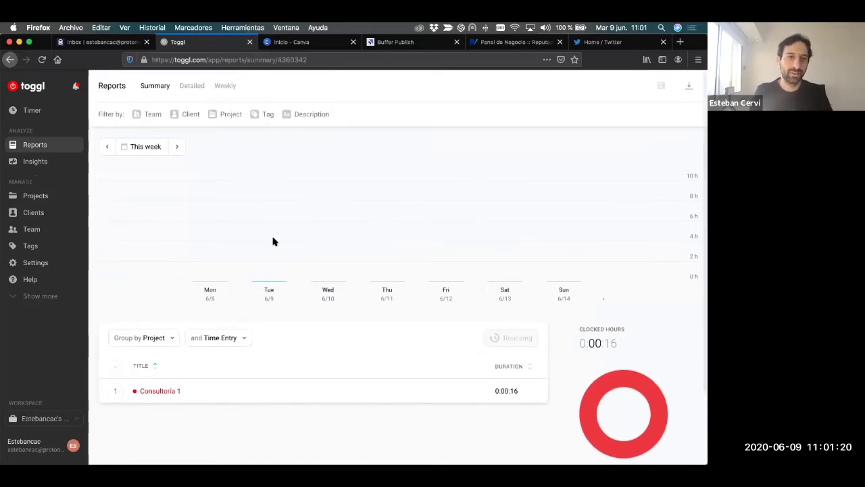
pyautogui.click(54, 163)
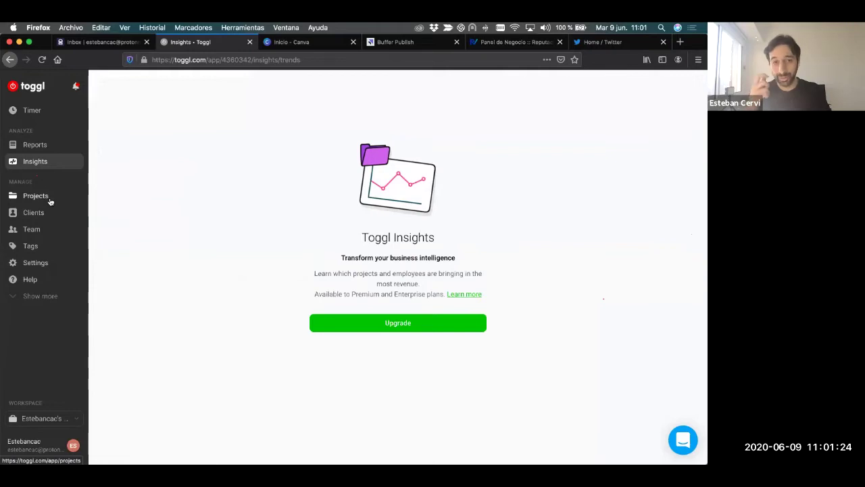
pyautogui.click(39, 231)
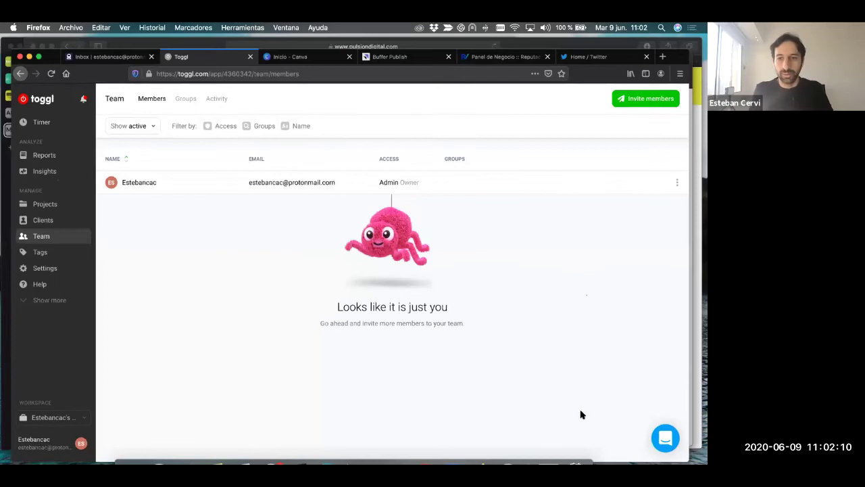
# - Switch to the PDF presentation in Preview, at the slide "HERRAMIENTAS PARA GESTIONAR TIEMPO"
pyautogui.hotkey('ctrl', 'Up')
pyautogui.click(534, 304)
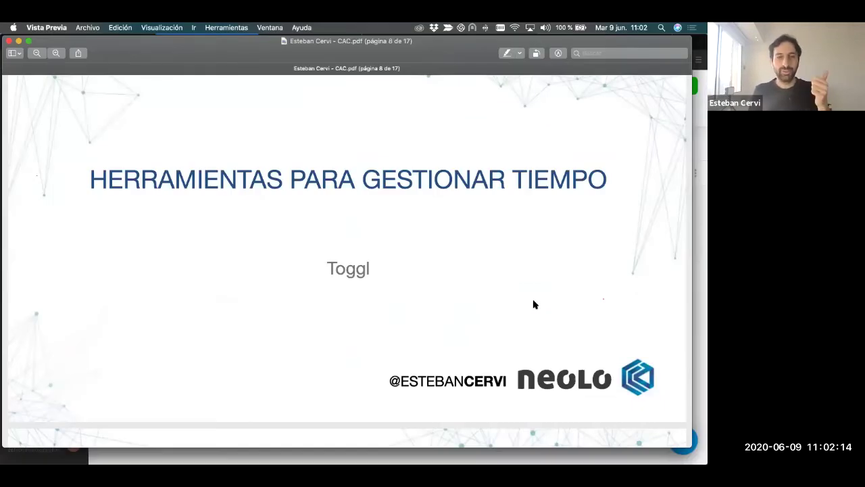
# - Advance the presentation to the slide "HERRAMIENTAS PARA GESTIONAR COMUNICACIÓN INTERNA"
pyautogui.scroll(-5, 533, 305)
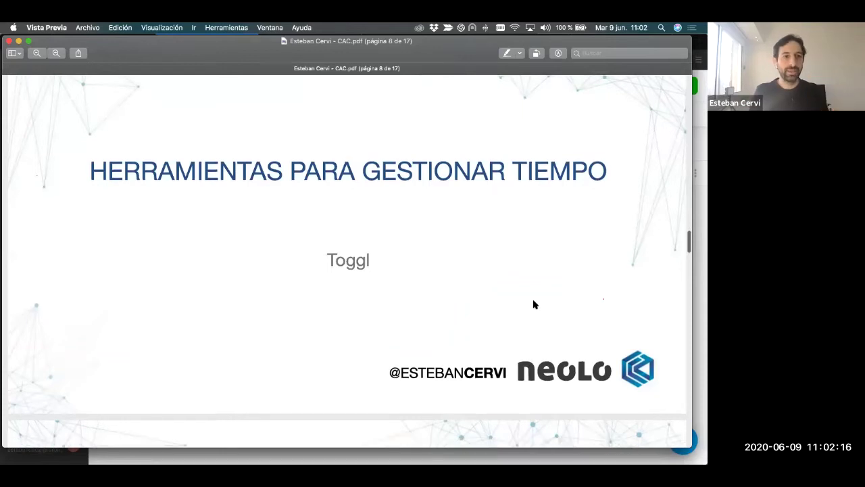
pyautogui.scroll(-8, 534, 305)
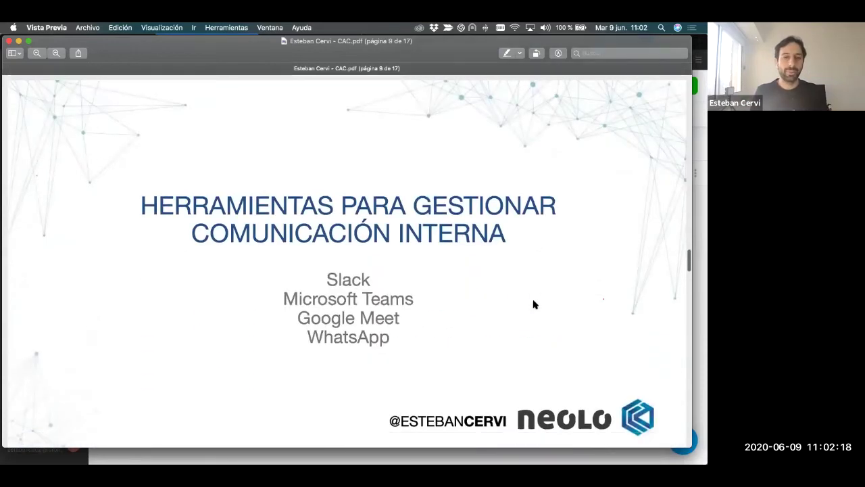
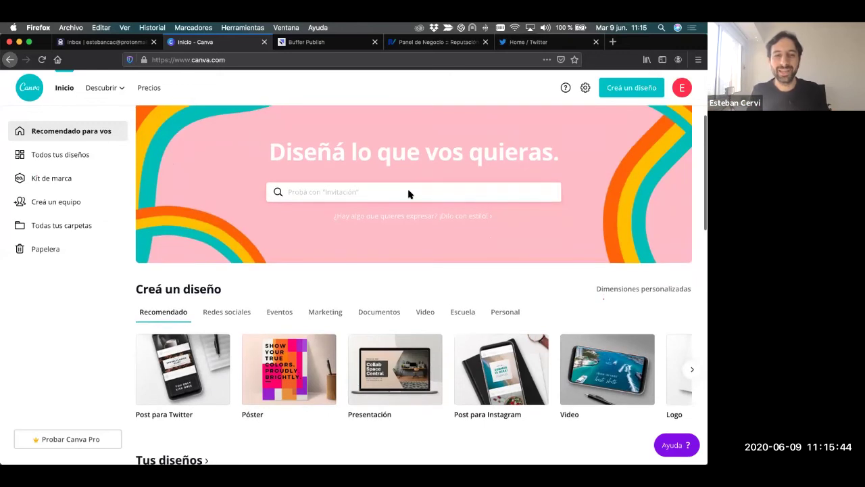
# - On the Canva home page, search the design templates for "post para twitter"
pyautogui.scroll(4, 408, 192)
pyautogui.click(404, 226)
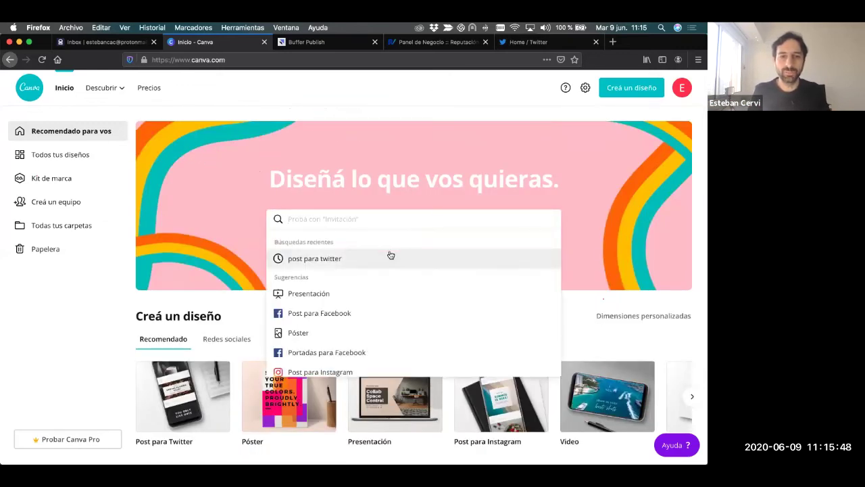
pyautogui.click(389, 255)
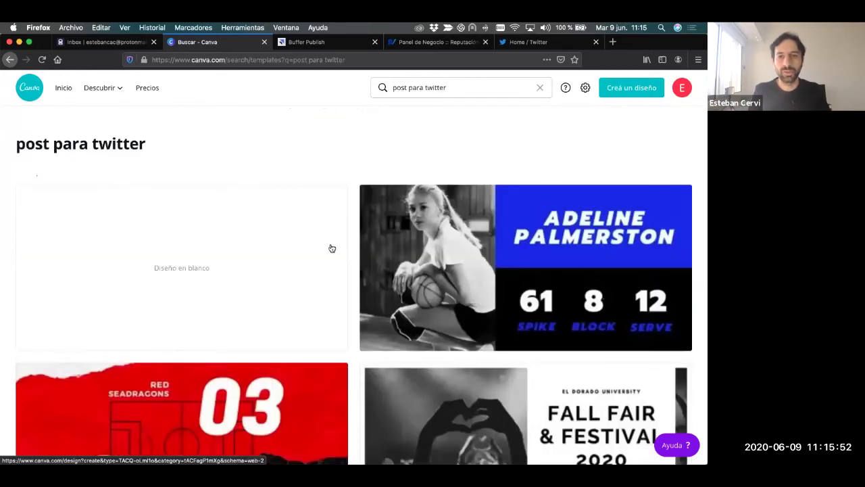
# - Look through the Twitter post templates and start a blank Twitter post design
pyautogui.scroll(-6, 292, 250)
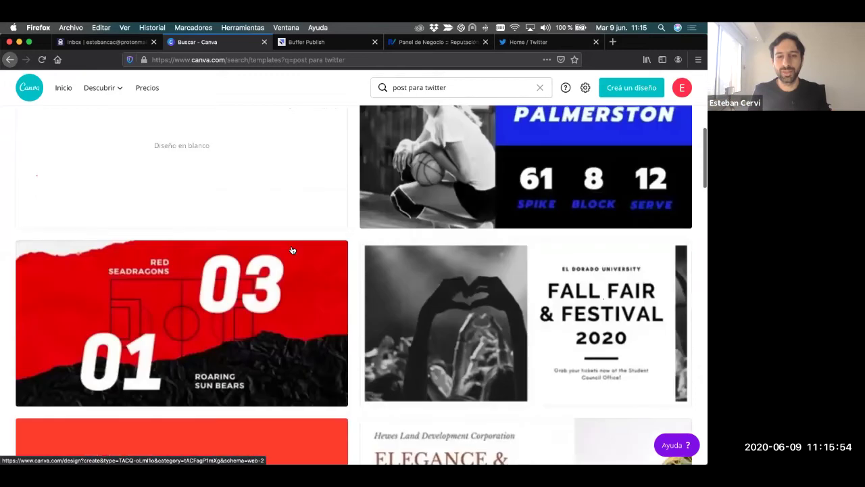
pyautogui.scroll(-9, 292, 250)
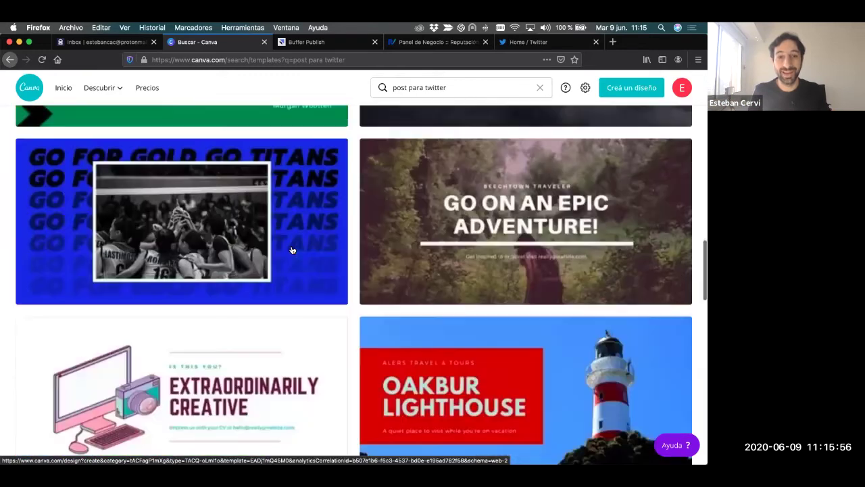
pyautogui.scroll(-1, 292, 250)
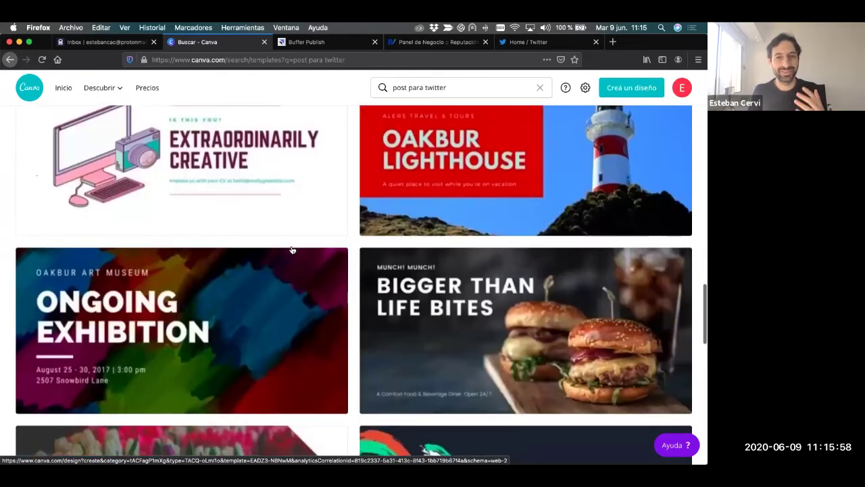
pyautogui.scroll(-13, 292, 250)
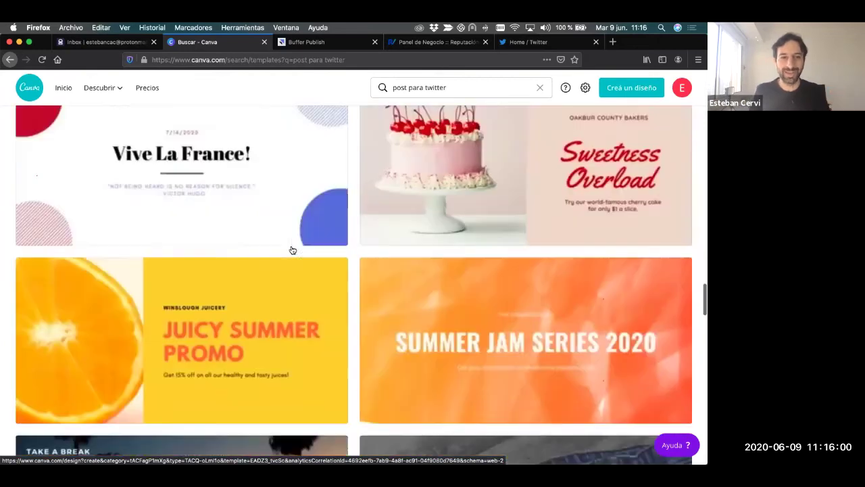
pyautogui.scroll(-1, 292, 250)
pyautogui.scroll(-5, 292, 250)
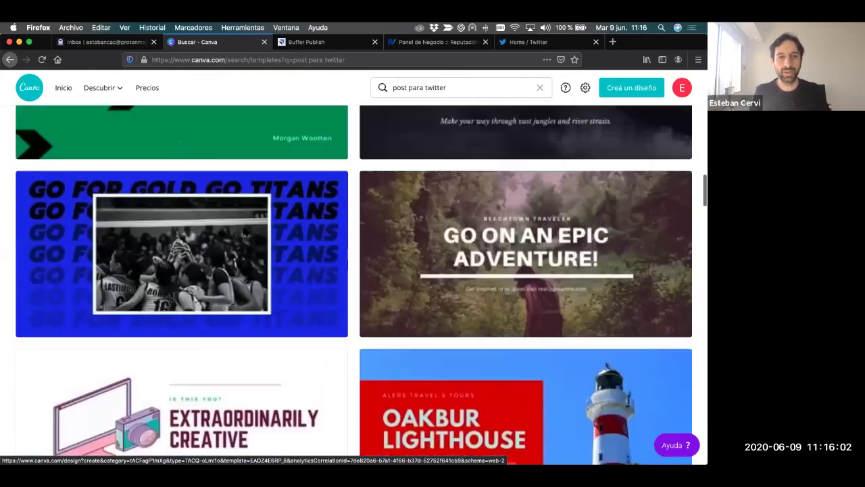
pyautogui.click(301, 264)
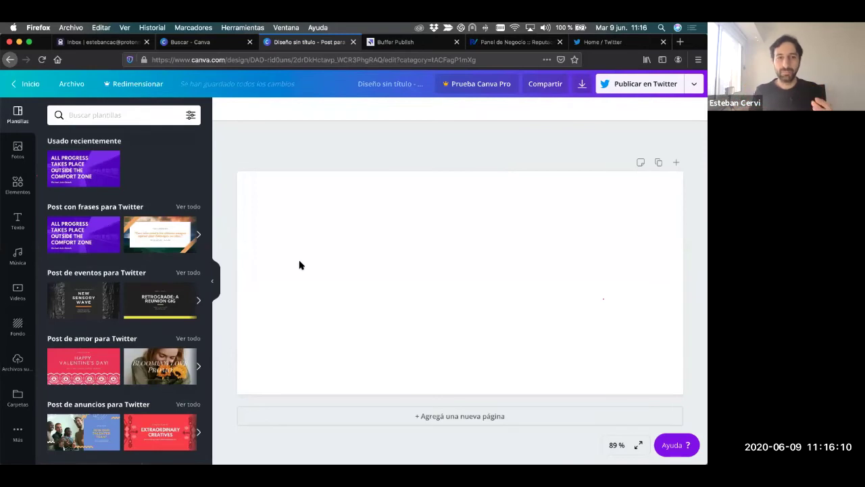
# - Apply the free "Elegance & Functionality" template with the keyboard and cactus photo to the blank page
pyautogui.scroll(-1, 158, 230)
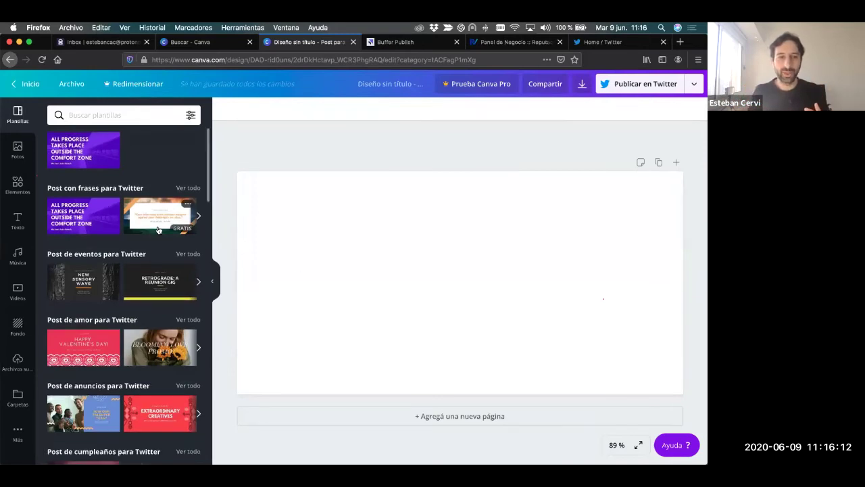
pyautogui.scroll(-5, 152, 257)
pyautogui.scroll(-2, 150, 262)
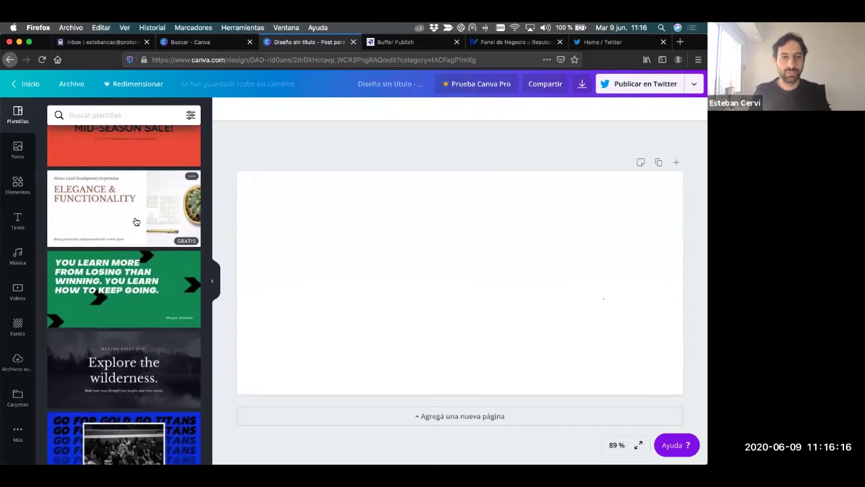
pyautogui.click(135, 221)
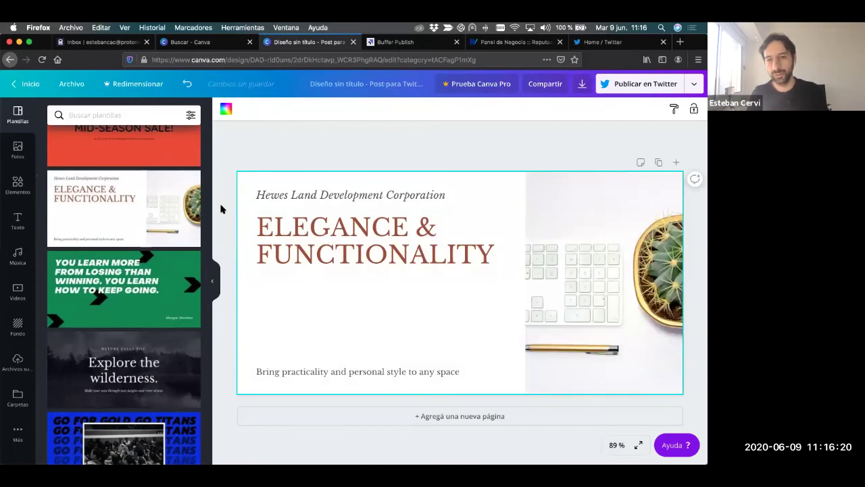
# - Replace the heading "ELEGANCE & FUNCTIONALITY" with "LOS MEJORES TECLADOS DE CÓRDOBA CAPITAL" and deselect it
pyautogui.doubleClick(373, 239)
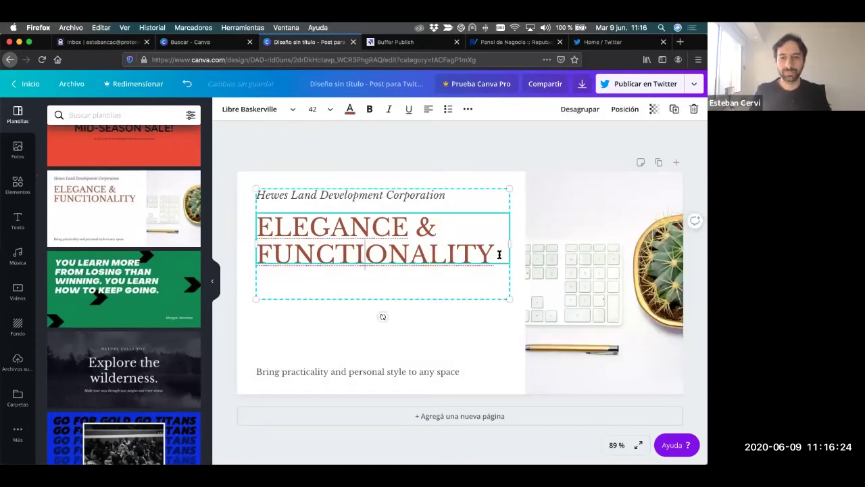
pyautogui.moveTo(499, 254); pyautogui.dragTo(262, 220)
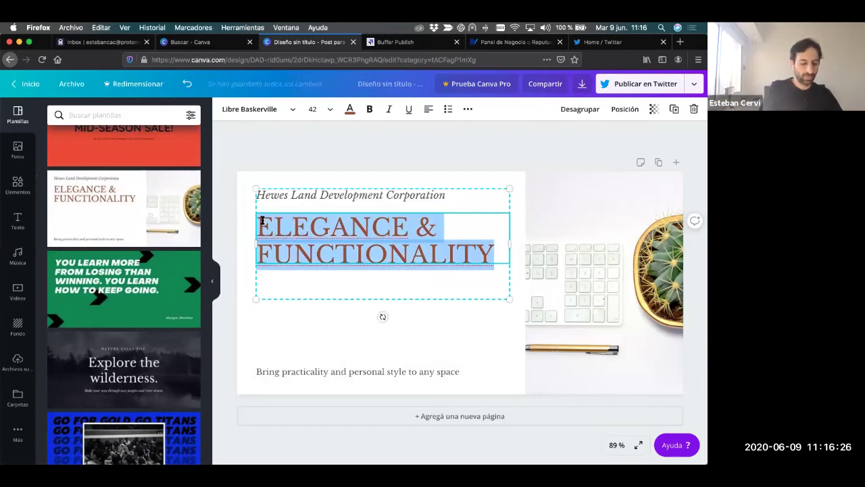
pyautogui.write('LOS MEJORS TE')
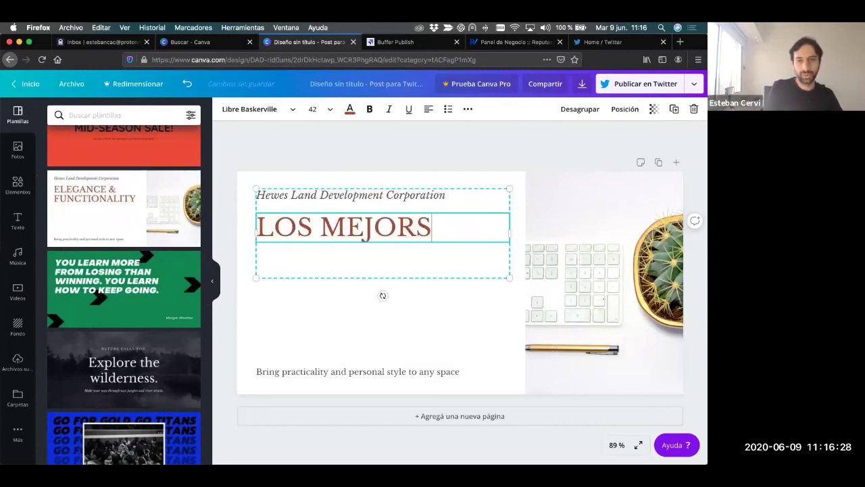
pyautogui.press('BackSpace')
pyautogui.press('BackSpace')
pyautogui.press('BackSpace')
pyautogui.press('BackSpace')
pyautogui.write('ES TECL')
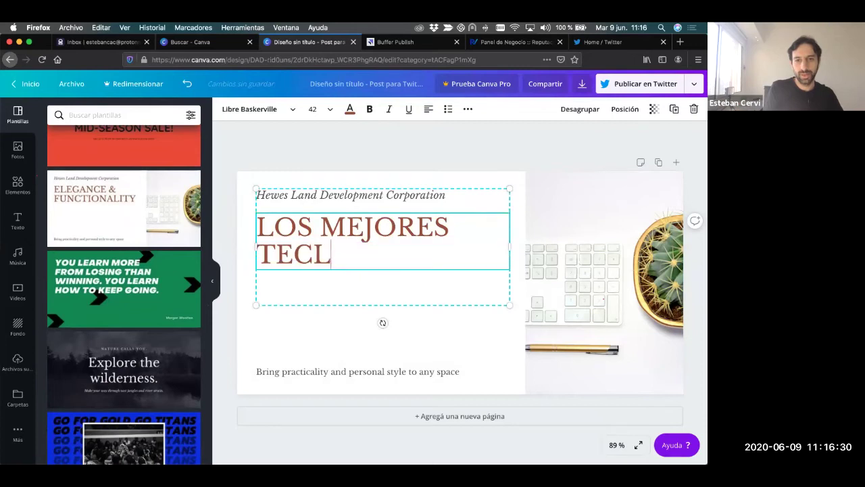
pyautogui.write('ADOS DE C')
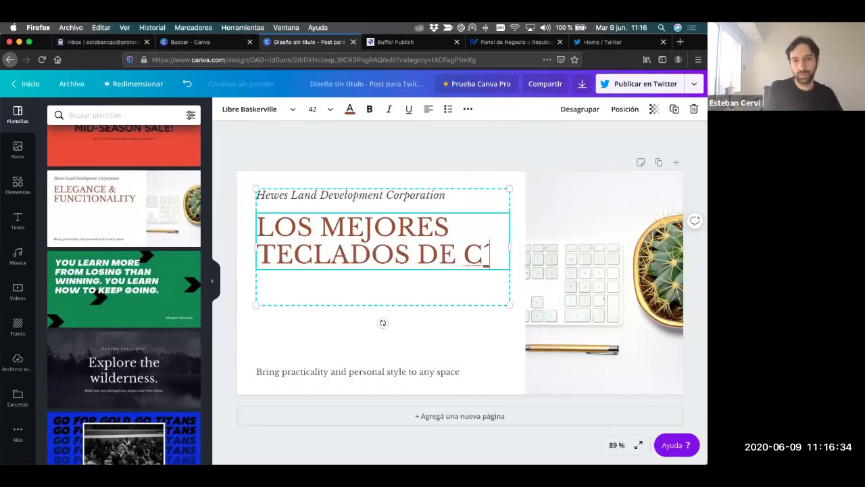
pyautogui.write('ÓRDOBA CAPITAL')
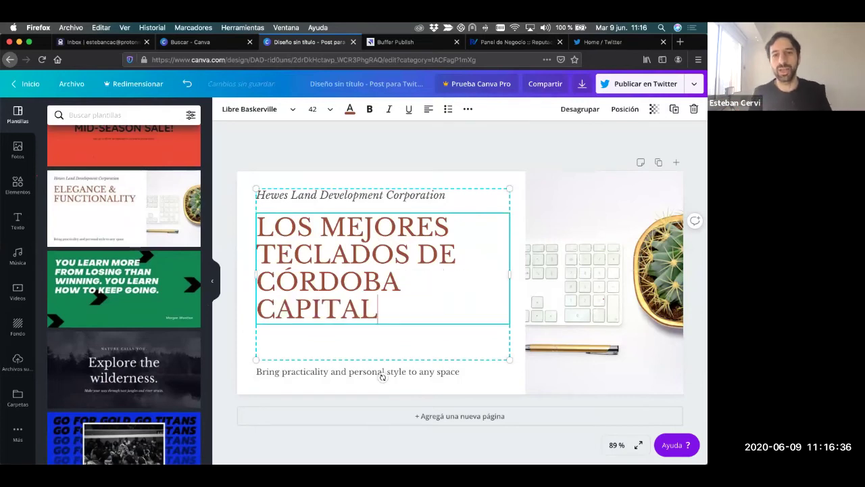
pyautogui.click(321, 144)
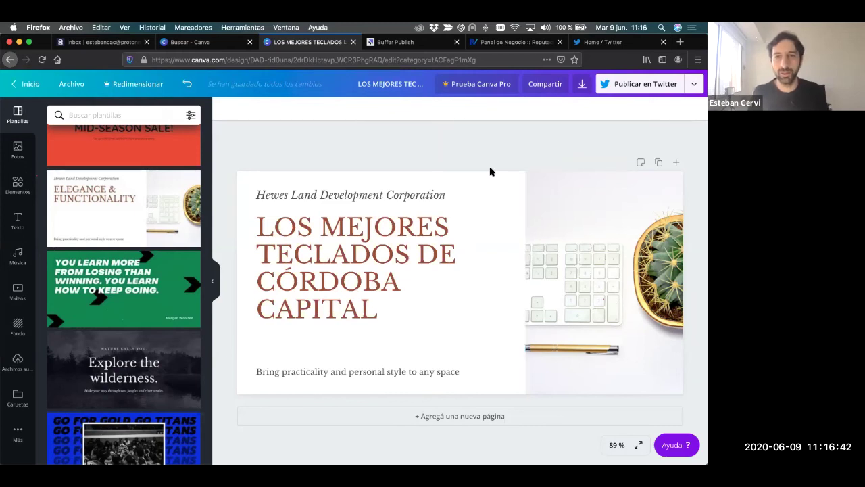
# - Download the design as "LOS MEJORES TECLADOS DE CÓRDOBA CAPITAL.png", dismiss the invitation dialog and return to the design
pyautogui.click(692, 86)
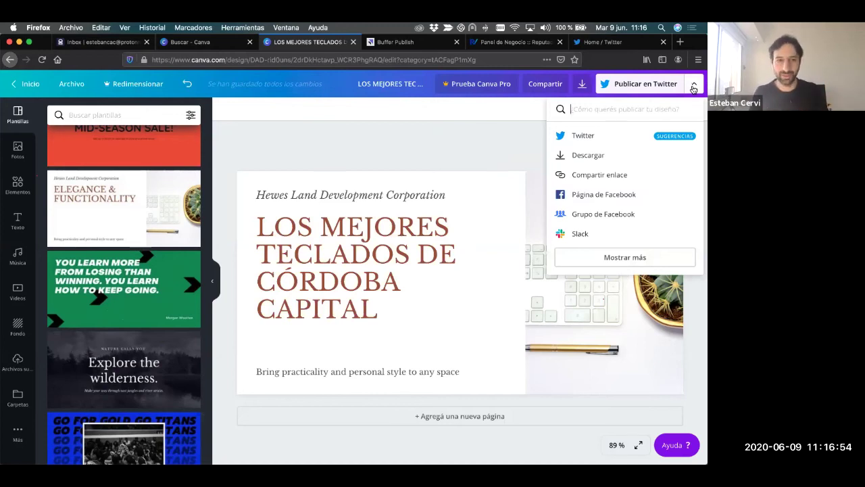
pyautogui.click(624, 155)
pyautogui.click(641, 250)
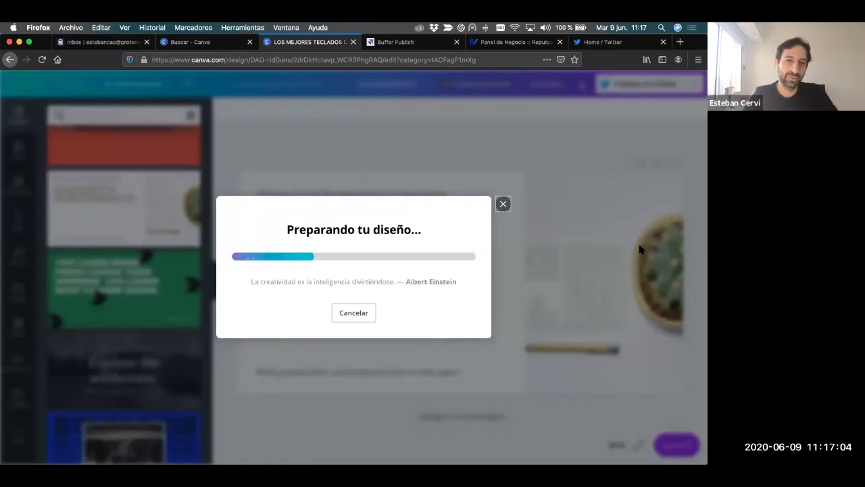
pyautogui.click(579, 166)
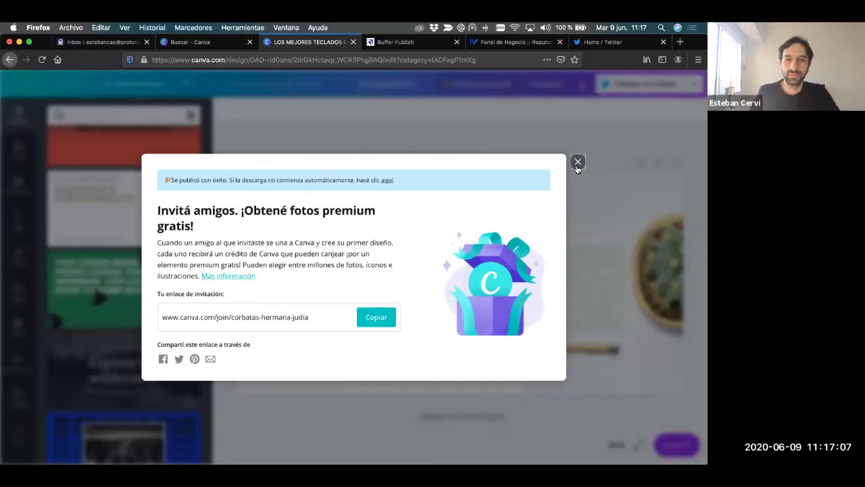
pyautogui.click(695, 89)
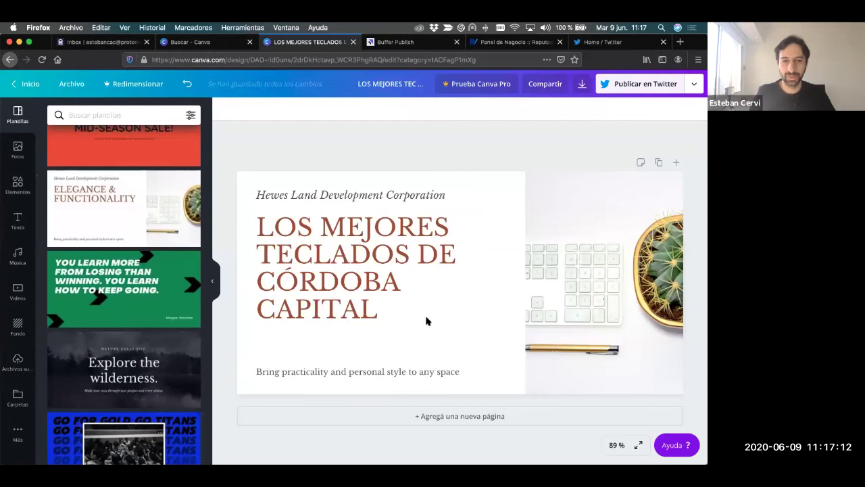
pyautogui.hotkey('ctrl', 'Up')
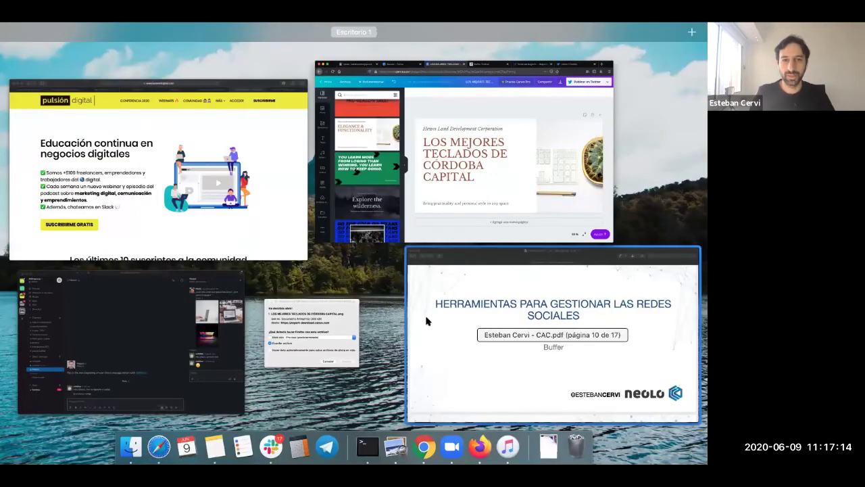
pyautogui.hotkey('ctrl', 'Up')
pyautogui.click(426, 321)
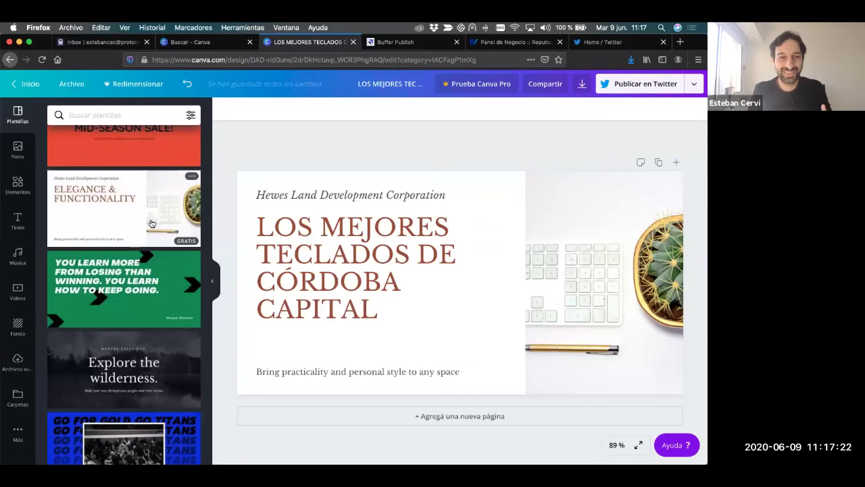
# - Apply the "Oakbur Lighthouse" template to the current design
pyautogui.scroll(-1, 146, 317)
pyautogui.scroll(5, 146, 318)
pyautogui.click(124, 331)
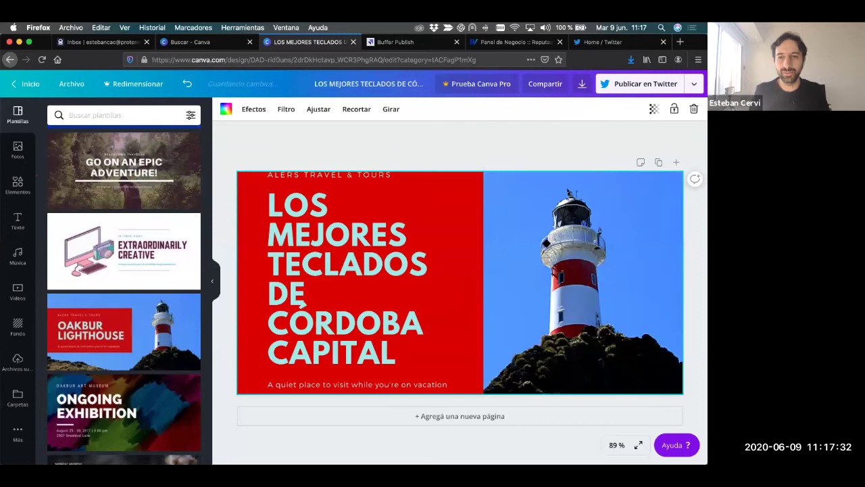
# - Open the lighthouse photo for cropping and browse the trending photos in the photo library
pyautogui.doubleClick(545, 243)
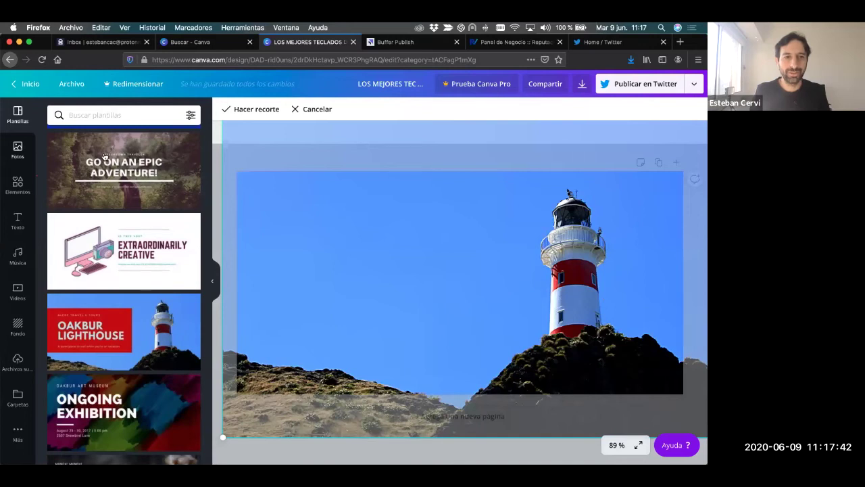
pyautogui.scroll(-3, 105, 157)
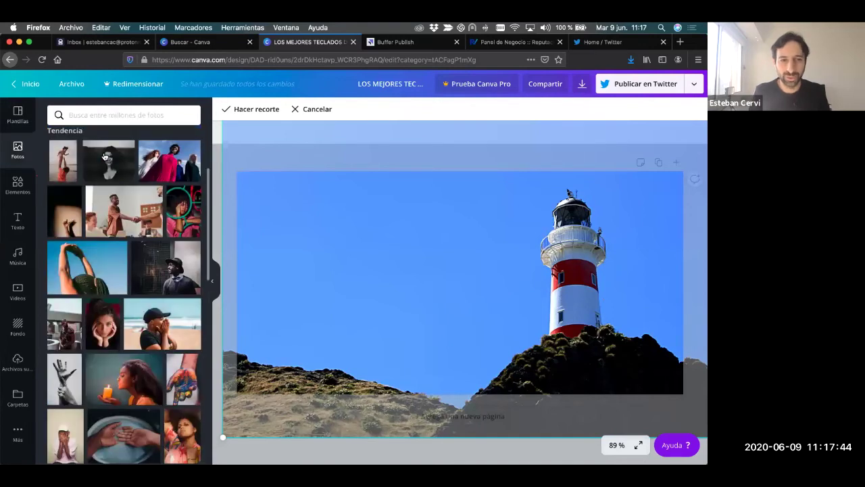
pyautogui.scroll(-3, 105, 156)
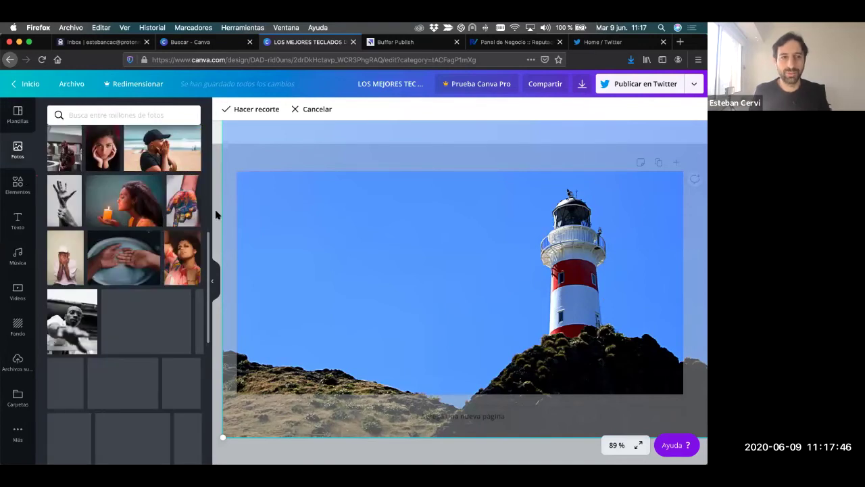
# - Browse the elements library, including its Coronavirus illustrations, grids, shapes, frames and stickers
pyautogui.click(18, 185)
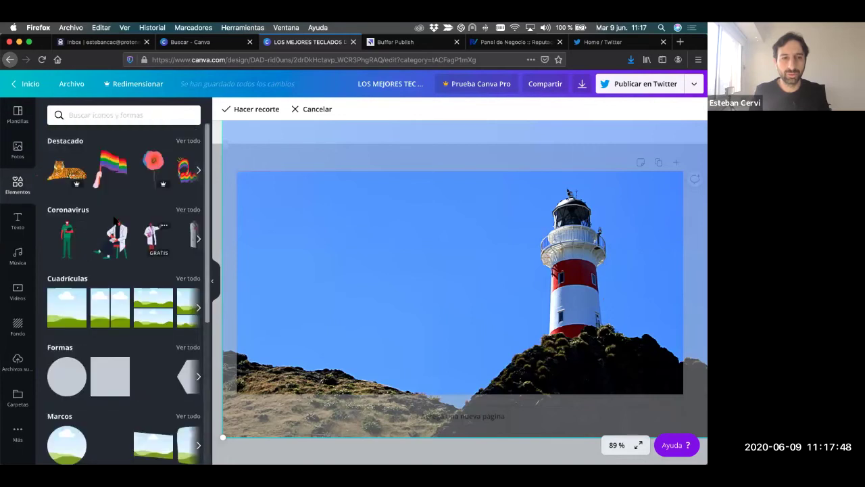
pyautogui.scroll(-1, 61, 212)
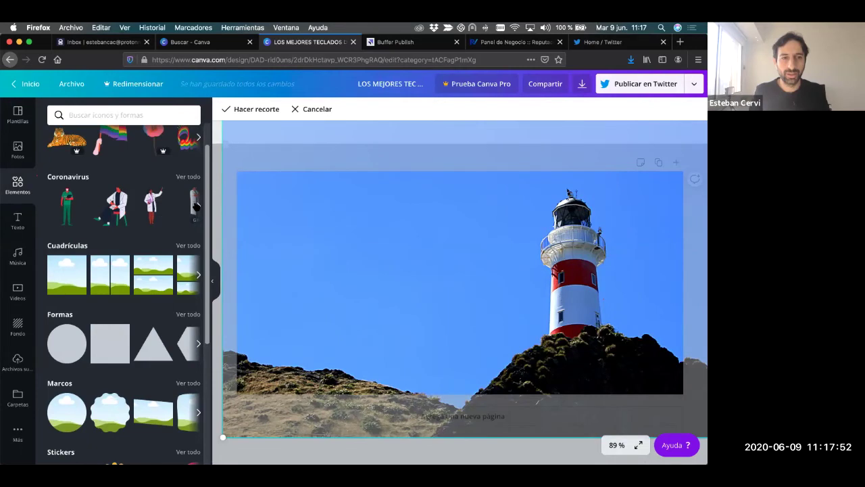
pyautogui.scroll(1, 158, 230)
pyautogui.moveTo(157, 234)
pyautogui.scroll(-3, 165, 234)
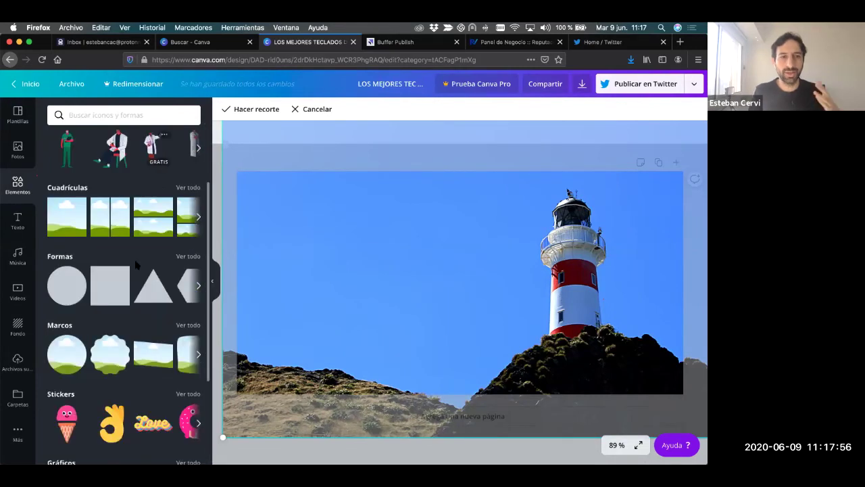
pyautogui.scroll(-10, 136, 264)
pyautogui.scroll(-1, 136, 265)
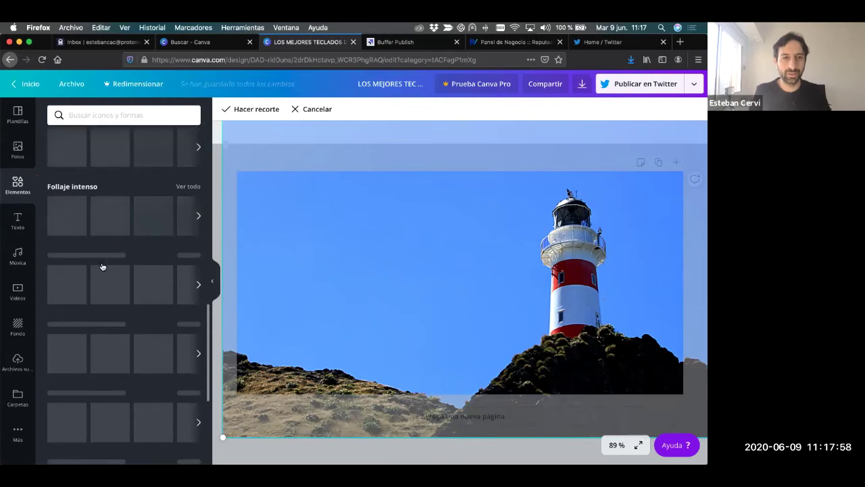
# - Browse the text styles, leave the photo crop and add the "Cuero Auténtico Bosque Azul" font combination in place of the title
pyautogui.click(21, 223)
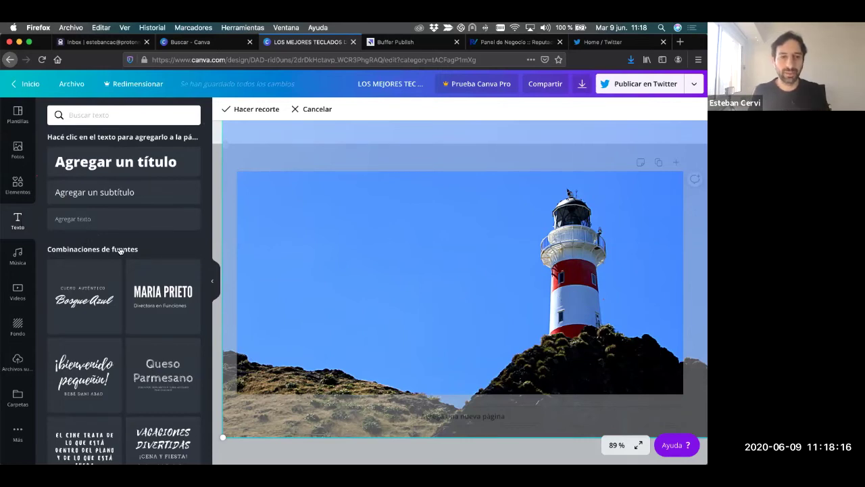
pyautogui.scroll(-3, 119, 250)
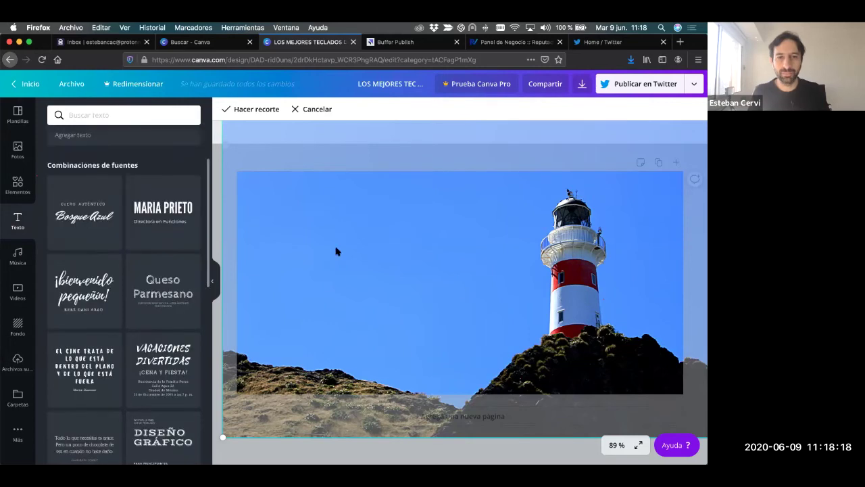
pyautogui.click(536, 188)
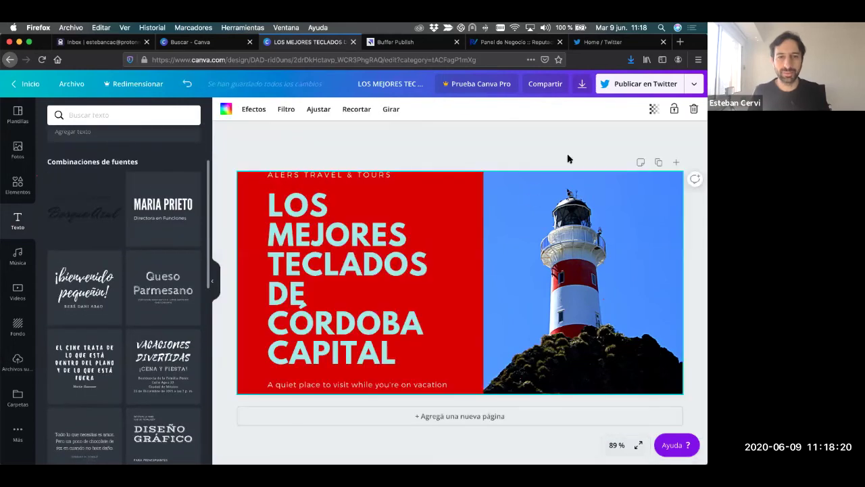
pyautogui.click(555, 162)
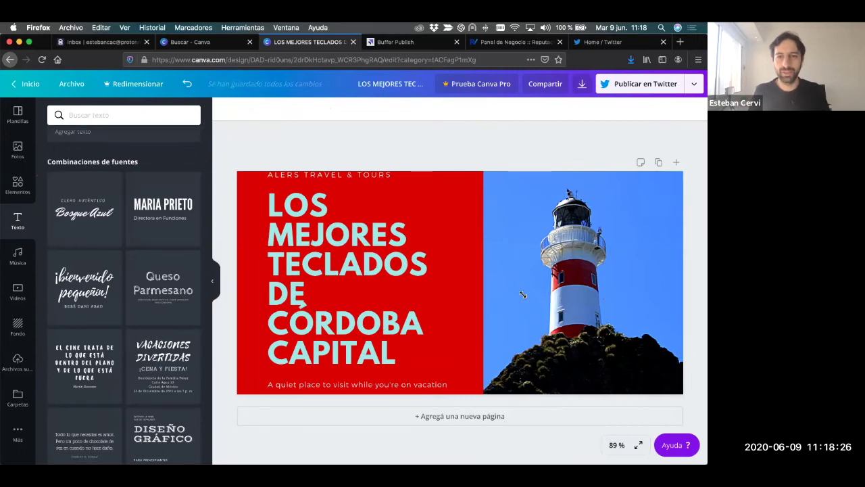
pyautogui.click(85, 208)
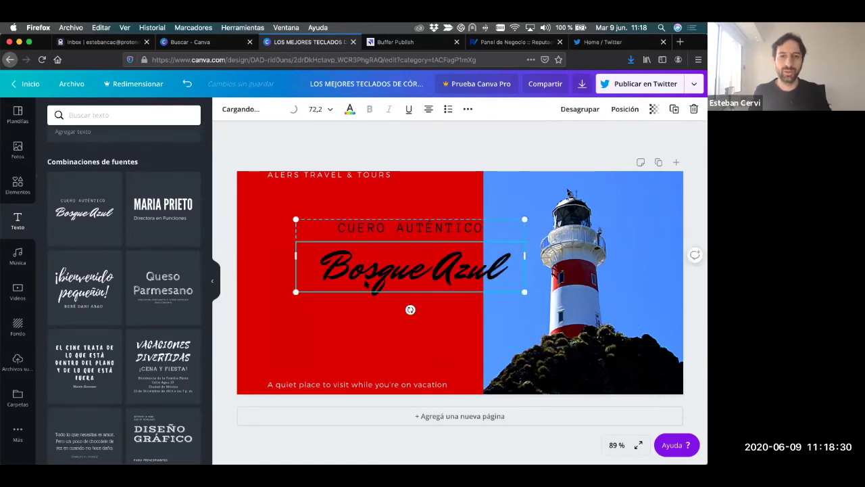
pyautogui.click(412, 188)
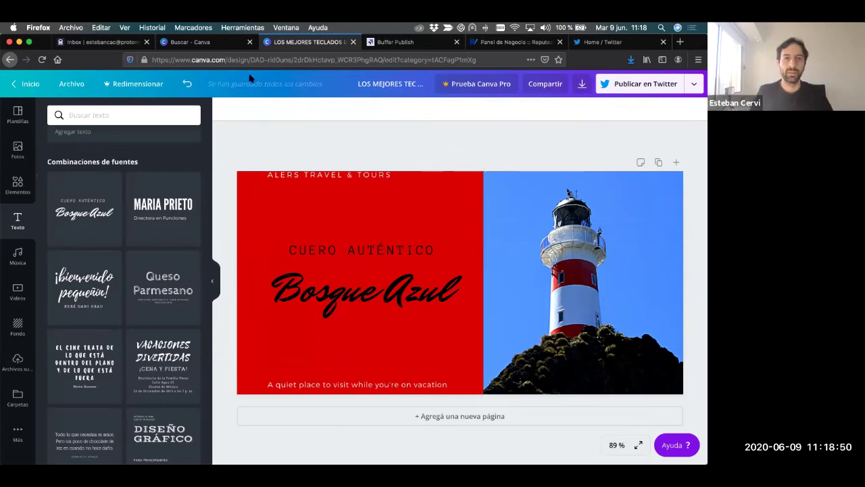
# - Close the Canva search page, detach the design page into its own window and switch to Buffer Publish
pyautogui.click(249, 42)
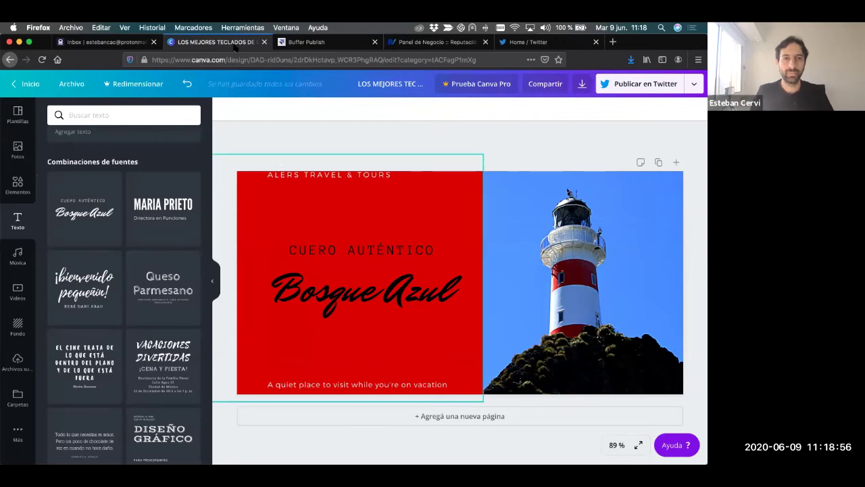
pyautogui.moveTo(234, 42); pyautogui.dragTo(243, 150)
pyautogui.press('super+grave')
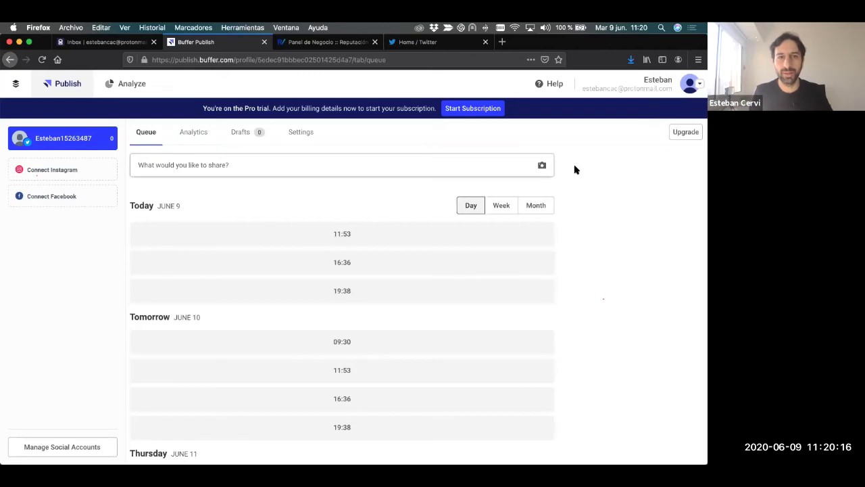
# - Start a new Twitter post and attach the image "LOS MEJORES TECLADOS DE CÓRDOBA CAPITAL.png" from the Download folder
pyautogui.click(366, 160)
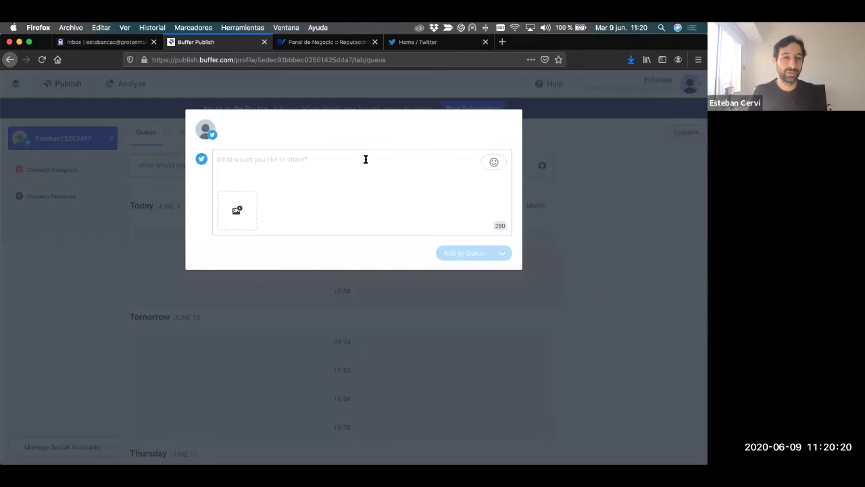
pyautogui.click(237, 213)
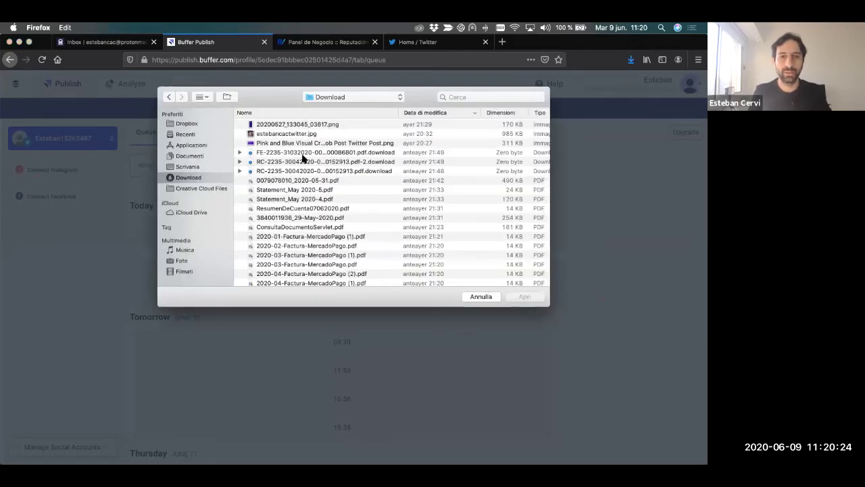
pyautogui.click(328, 127)
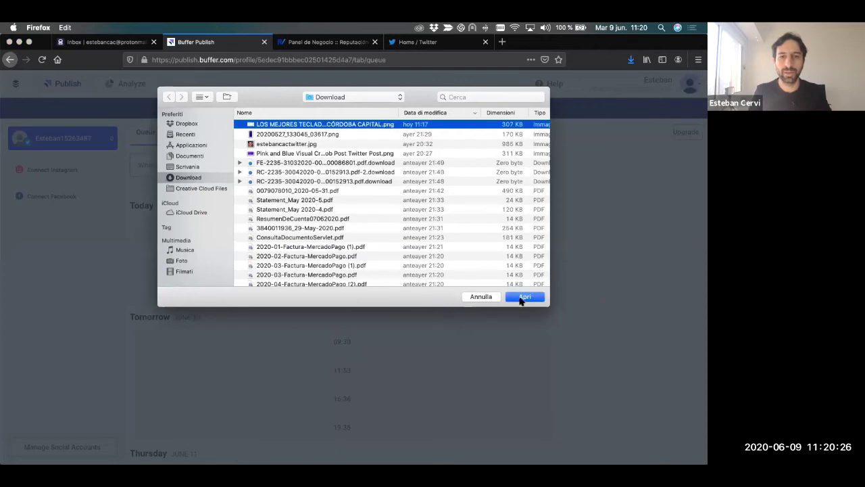
pyautogui.click(524, 296)
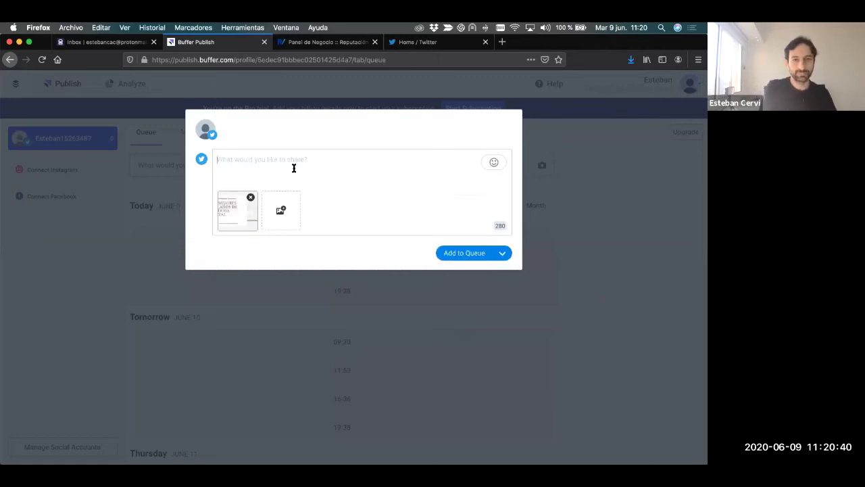
# - Write the post text "Nuestra nueva propuesta en la ciudad :)"
pyautogui.write('N')
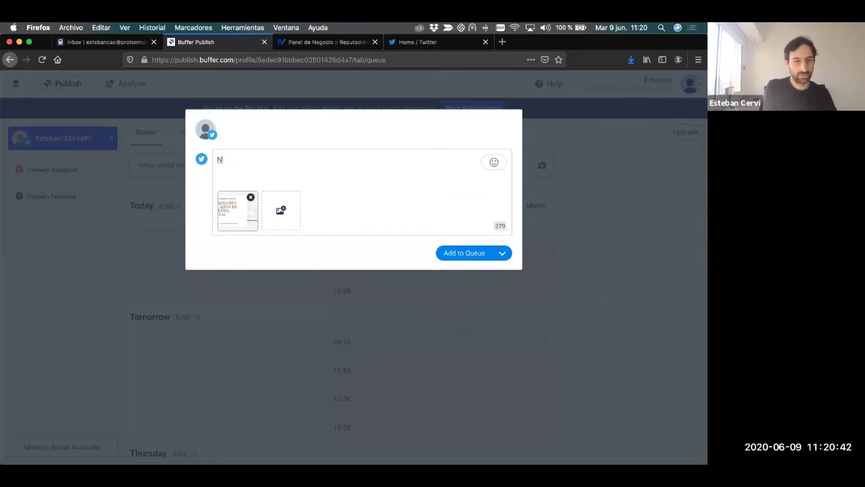
pyautogui.write('UEVOS')
pyautogui.press('BackSpace')
pyautogui.press('BackSpace')
pyautogui.press('BackSpace')
pyautogui.press('BackSpace')
pyautogui.press('BackSpace')
pyautogui.press('BackSpace')
pyautogui.write('Nuestra nueva prpues')
pyautogui.press('BackSpace')
pyautogui.press('BackSpace')
pyautogui.press('BackSpace')
pyautogui.press('BackSpace')
pyautogui.press('BackSpace')
pyautogui.write('ropuesta en la ciudad ')
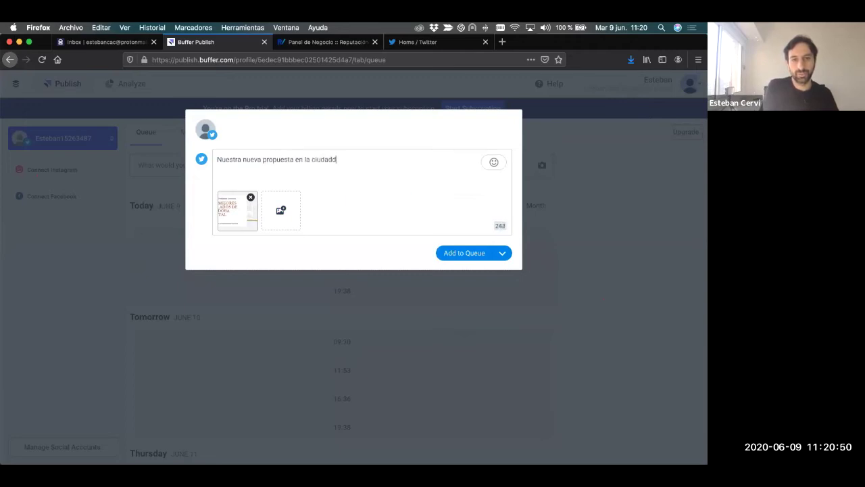
pyautogui.write(':)')
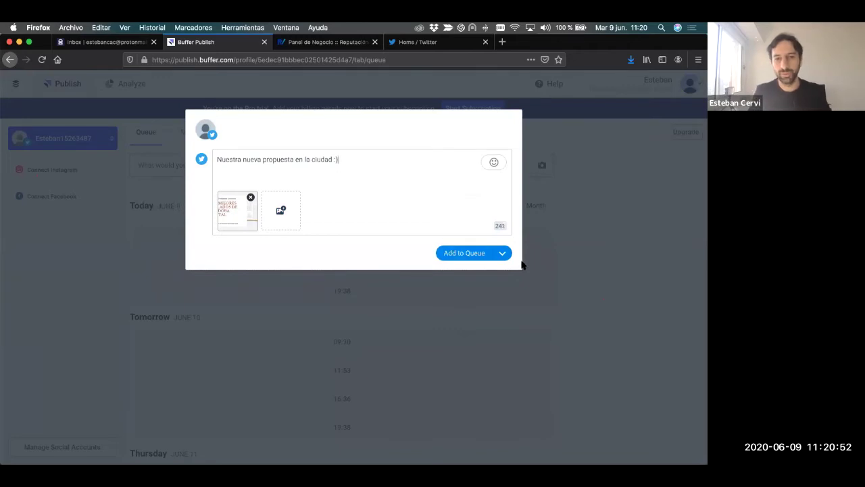
# - Schedule the post for June 9, 2020 at 11:23 and reload the queue to check it
pyautogui.click(503, 254)
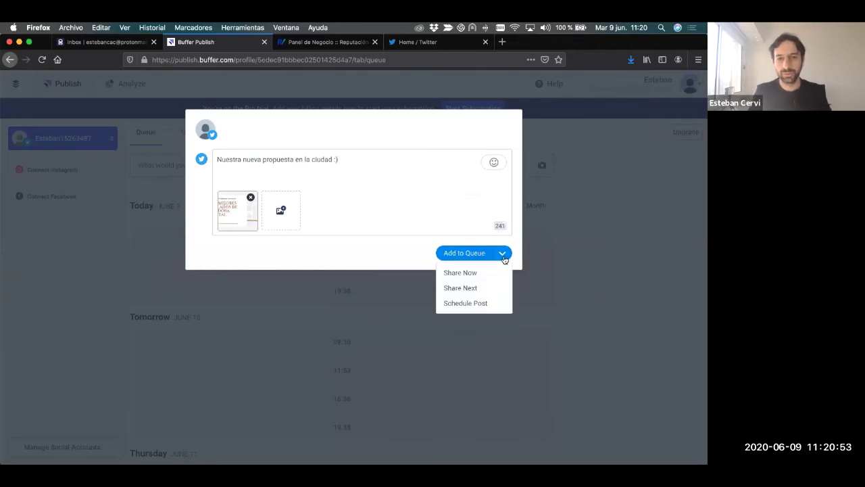
pyautogui.click(484, 303)
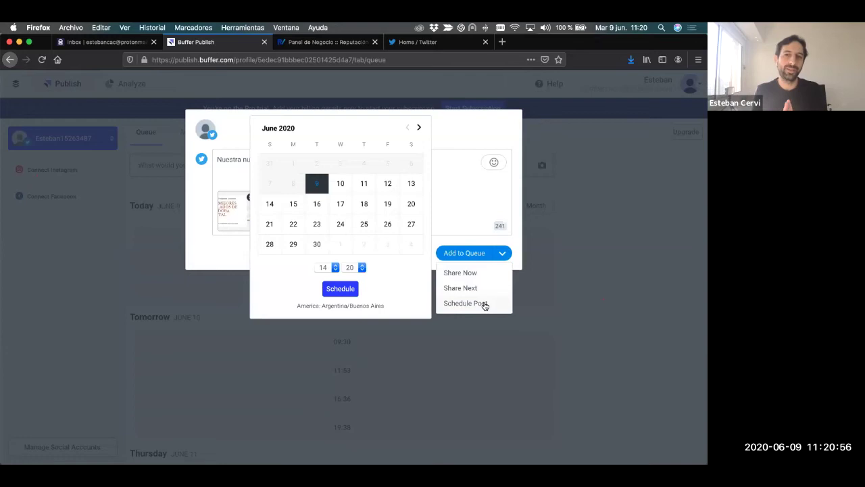
pyautogui.click(325, 269)
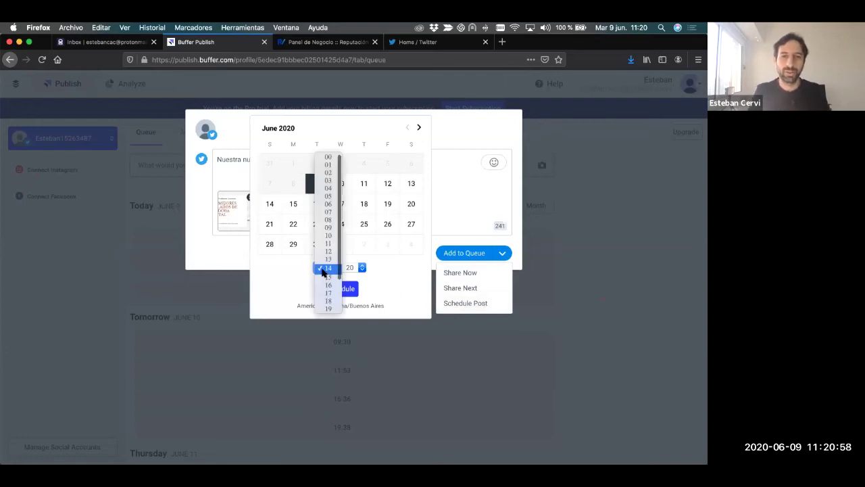
pyautogui.click(328, 243)
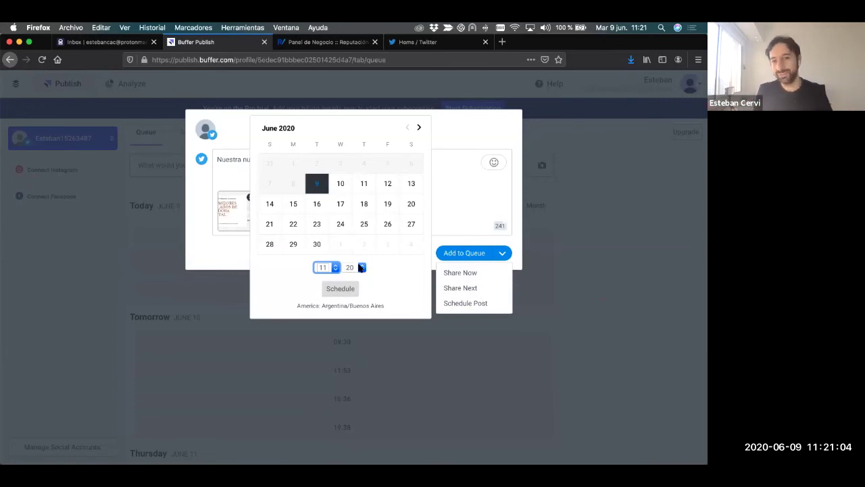
pyautogui.click(360, 268)
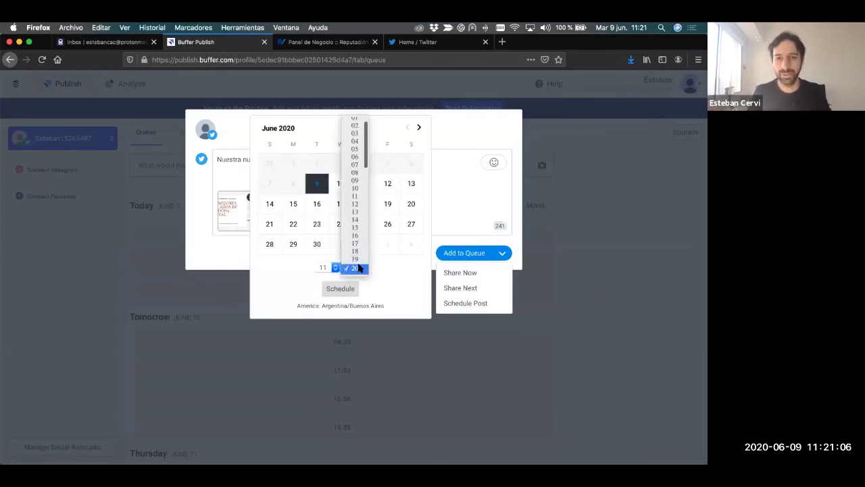
pyautogui.scroll(-3, 359, 267)
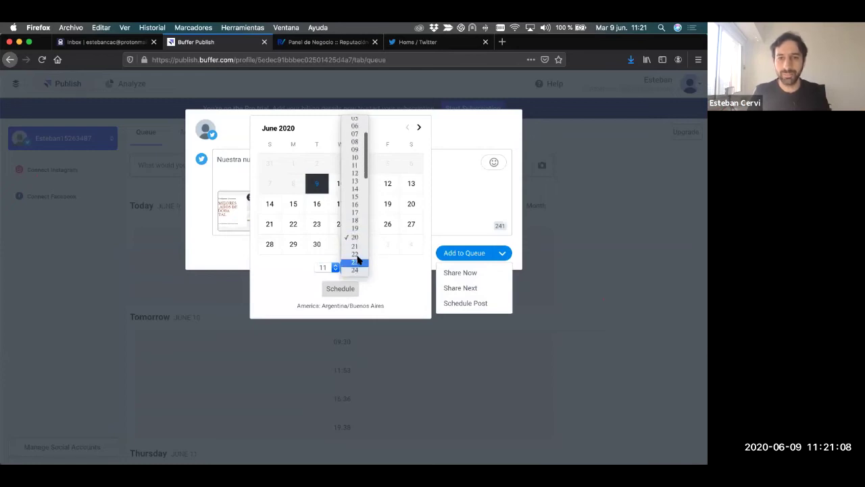
pyautogui.click(357, 263)
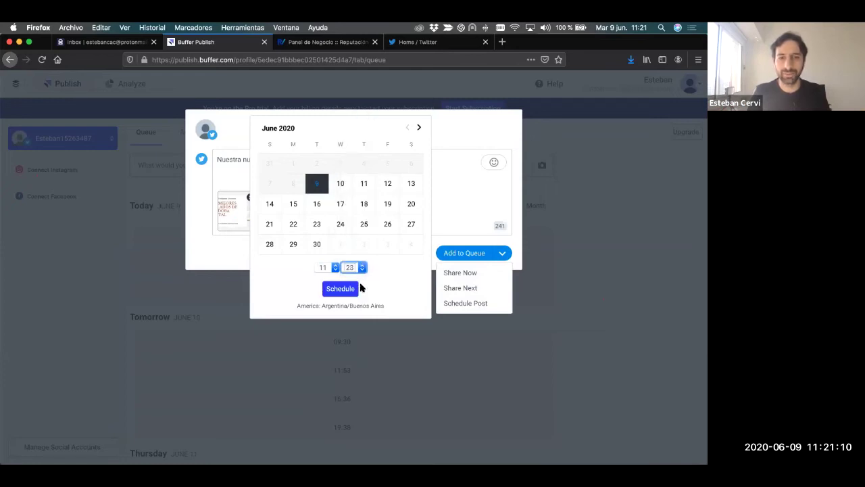
pyautogui.click(342, 290)
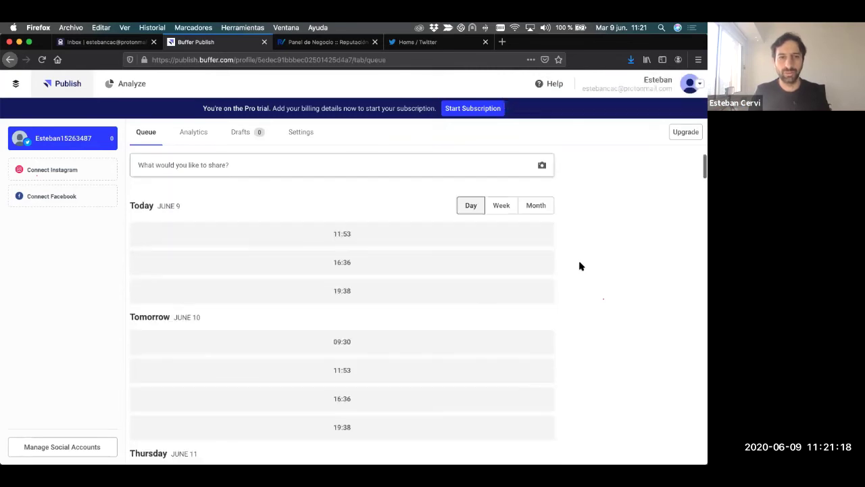
pyautogui.press('super+r')
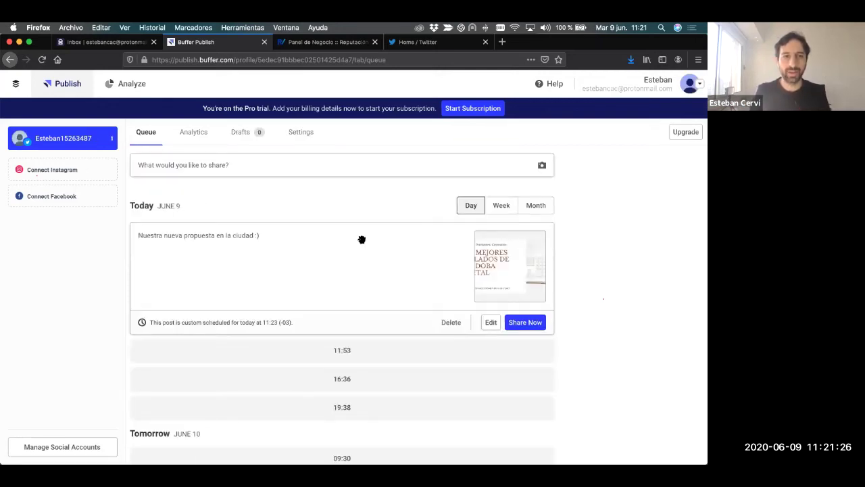
pyautogui.scroll(-1, 368, 236)
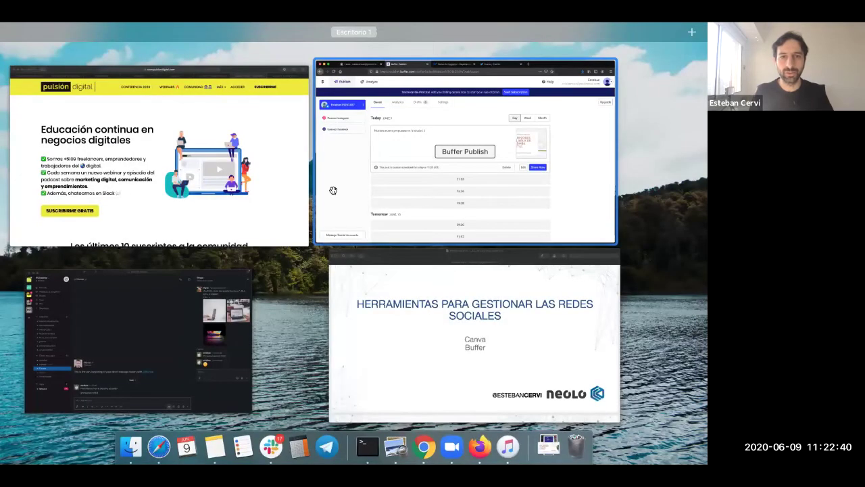
# - Return to the Buffer Publish window, detach its page from the other pages and close it
pyautogui.click(332, 189)
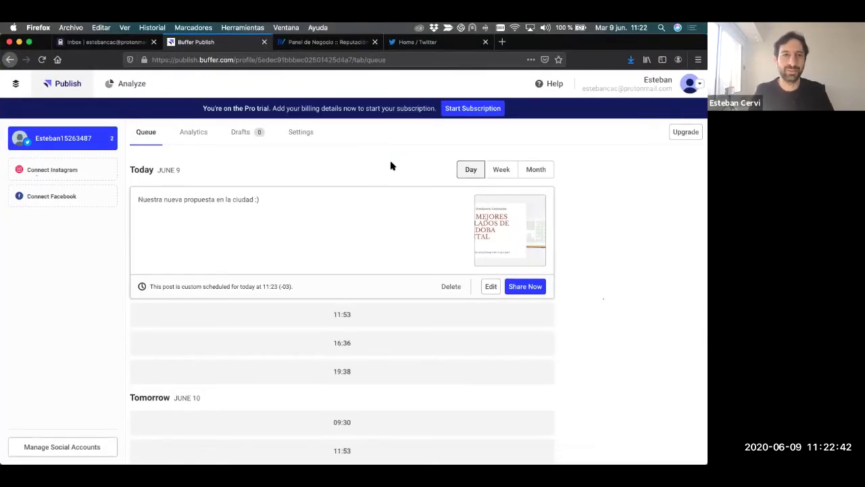
pyautogui.moveTo(221, 46); pyautogui.dragTo(219, 74)
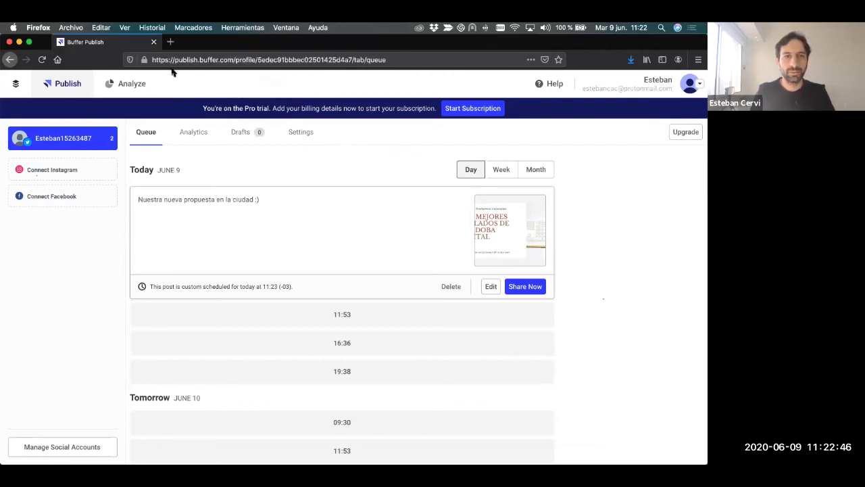
pyautogui.click(9, 42)
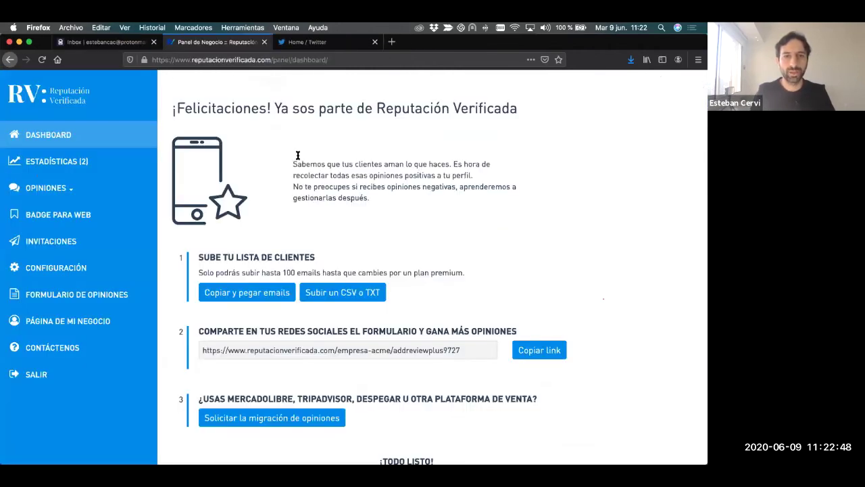
# - Switch to the PDF presentation in Preview and go to page 11 on digital advertising tools
pyautogui.hotkey('ctrl', 'Up')
pyautogui.click(396, 282)
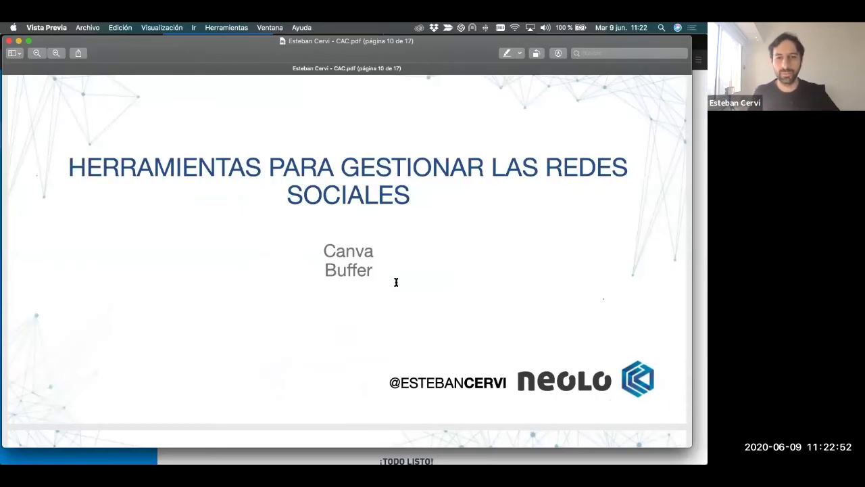
pyautogui.scroll(-5, 396, 282)
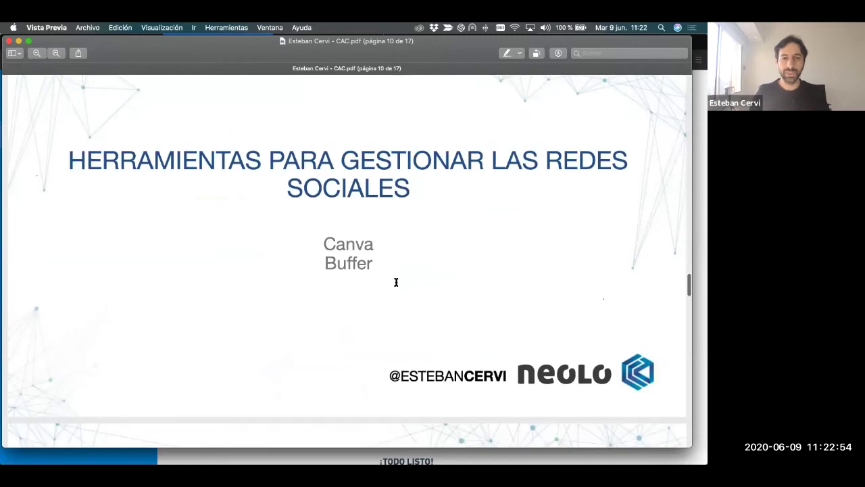
pyautogui.scroll(-5, 396, 282)
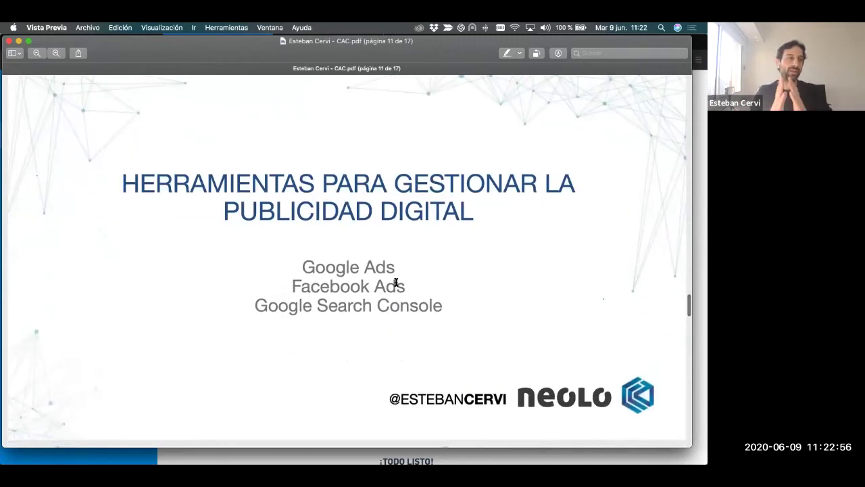